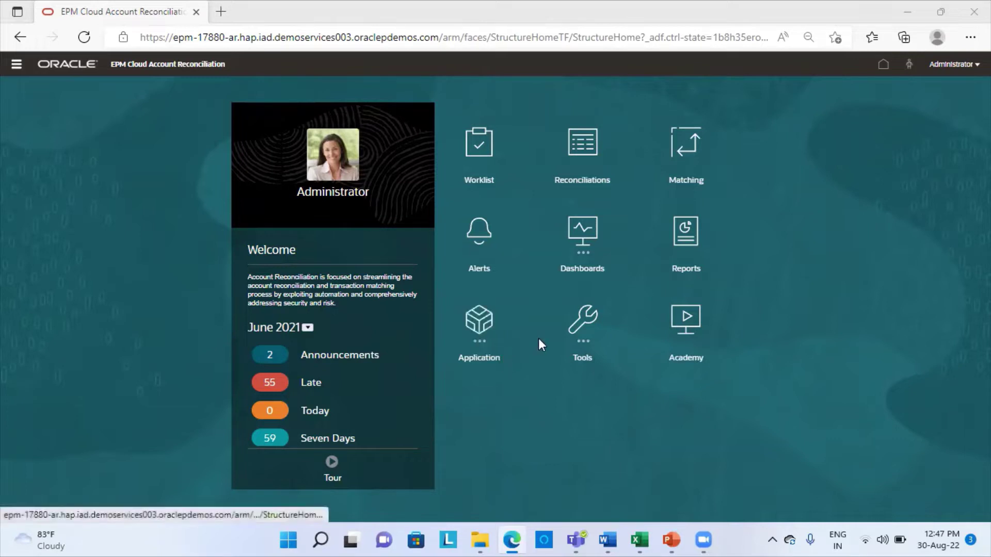
Open the list of reconciliation formats in the application's configuration area
{"action": "left_click", "coordinate": [475, 338]}
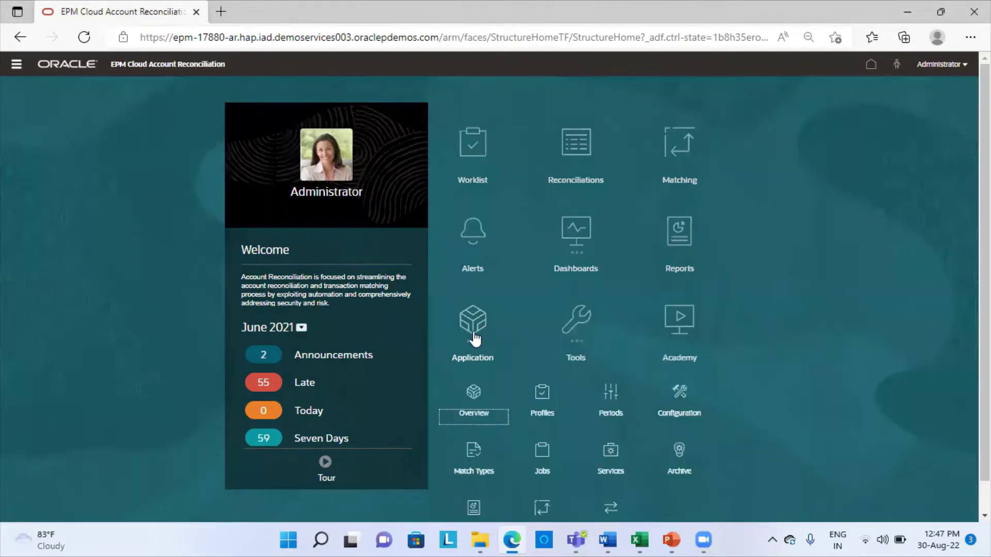
{"action": "scroll", "coordinate": [773, 386], "scroll_direction": "down", "scroll_amount": 1}
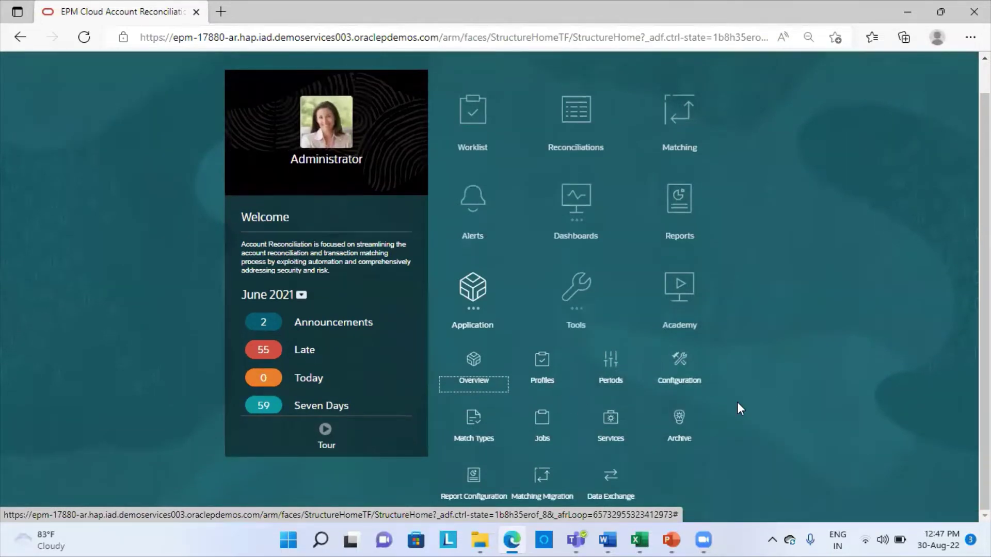
{"action": "left_click", "coordinate": [691, 377]}
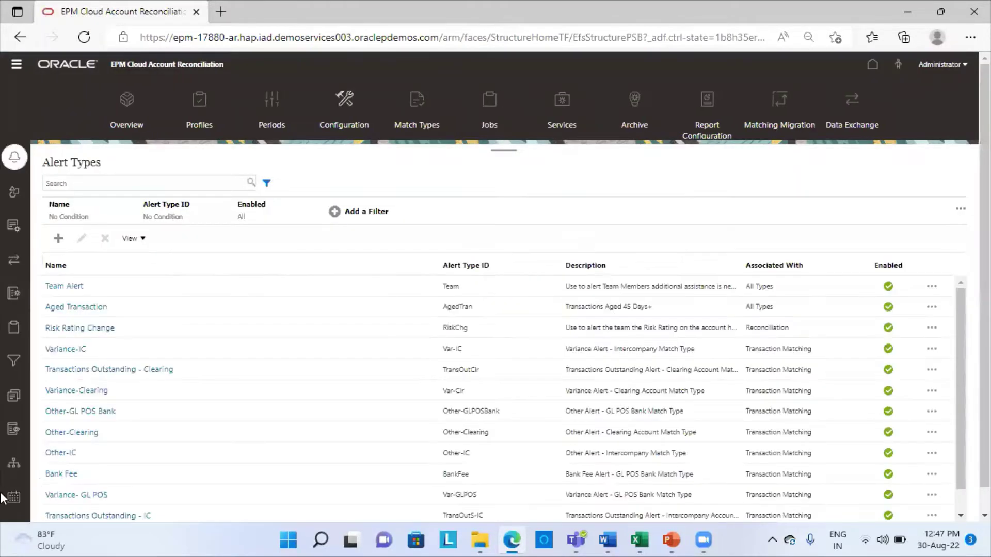
{"action": "scroll", "coordinate": [5, 498], "scroll_direction": "down", "scroll_amount": 1}
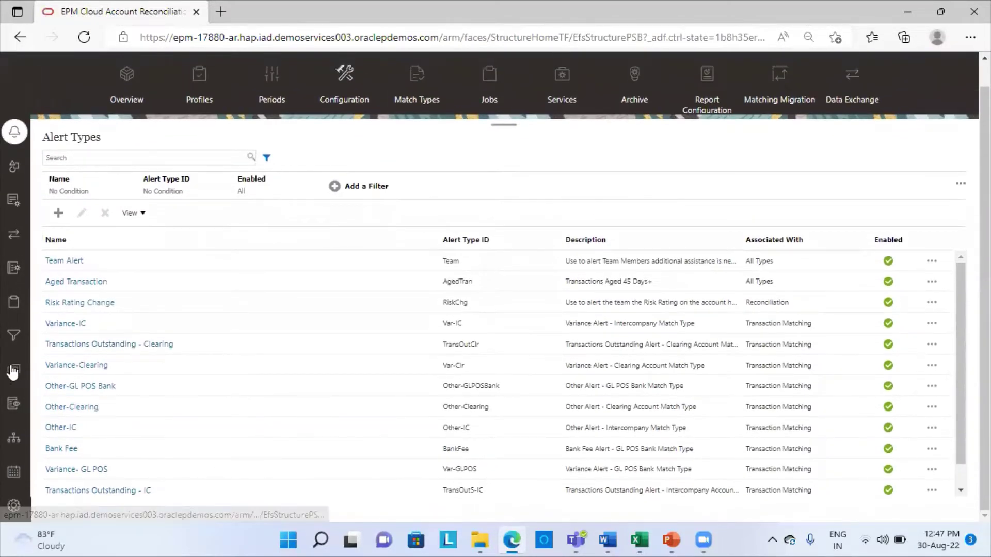
{"action": "left_click", "coordinate": [11, 369]}
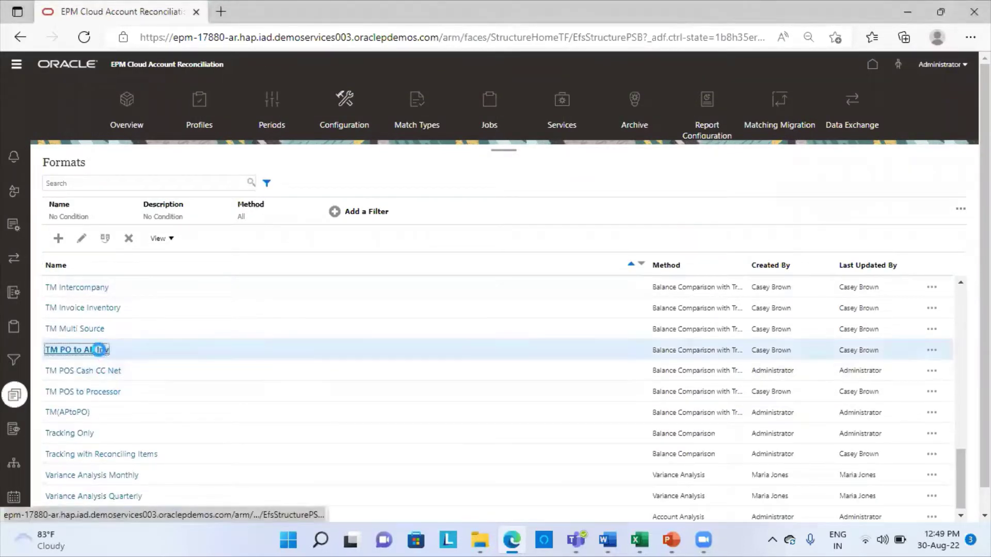
Review the properties and balance summary settings of the TM PO to AP Inv format, and save and close it
{"action": "left_click", "coordinate": [97, 351]}
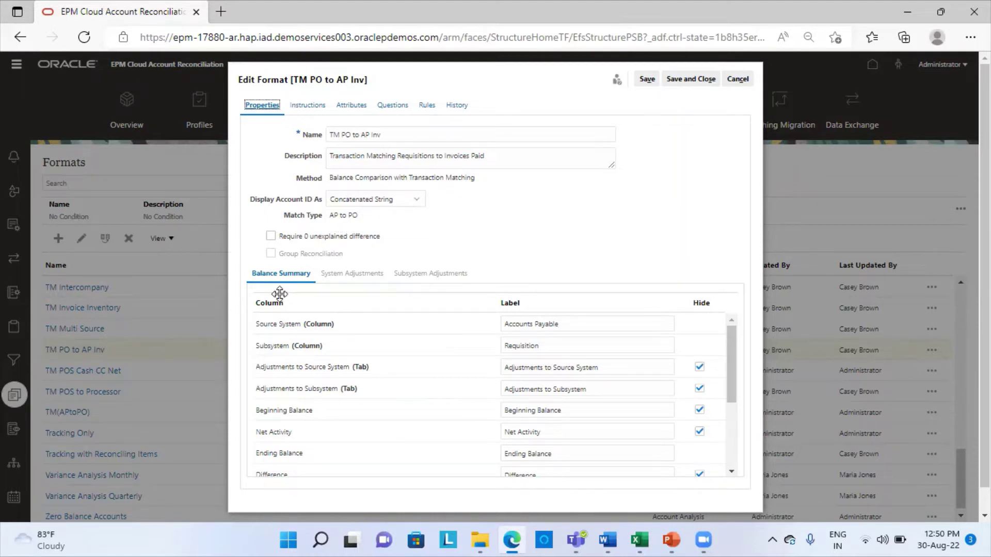
{"action": "scroll", "coordinate": [471, 425], "scroll_direction": "down", "scroll_amount": 2}
{"action": "left_click", "coordinate": [700, 80]}
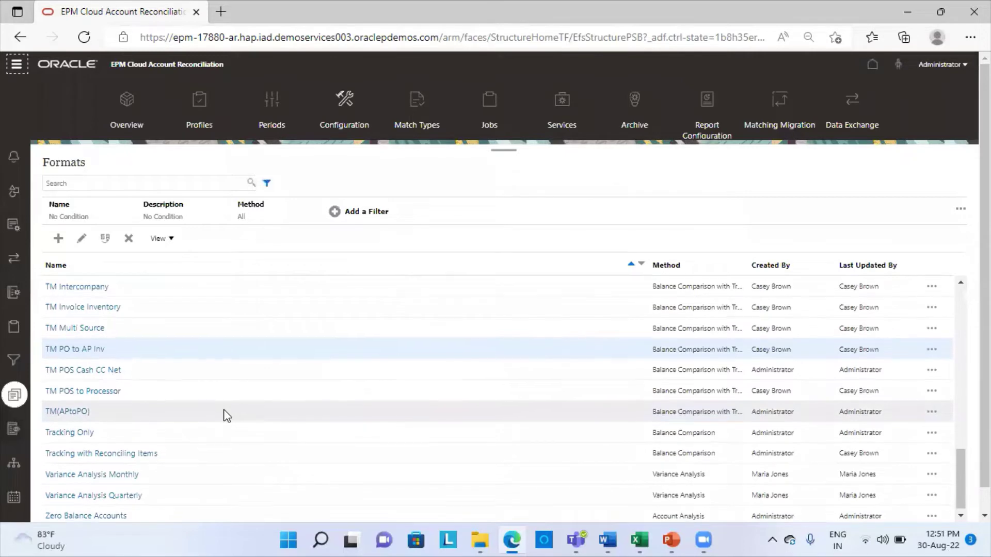
{"action": "scroll", "coordinate": [225, 413], "scroll_direction": "up", "scroll_amount": 2}
{"action": "scroll", "coordinate": [227, 416], "scroll_direction": "up", "scroll_amount": 4}
Search the reconciliation profiles for 303-apre
{"action": "left_click", "coordinate": [199, 124]}
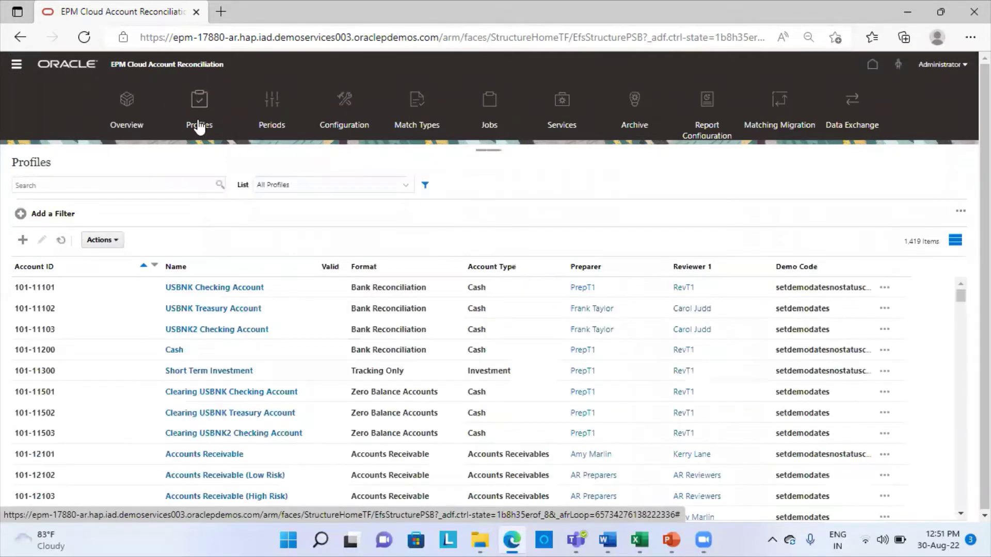
{"action": "left_click", "coordinate": [95, 185]}
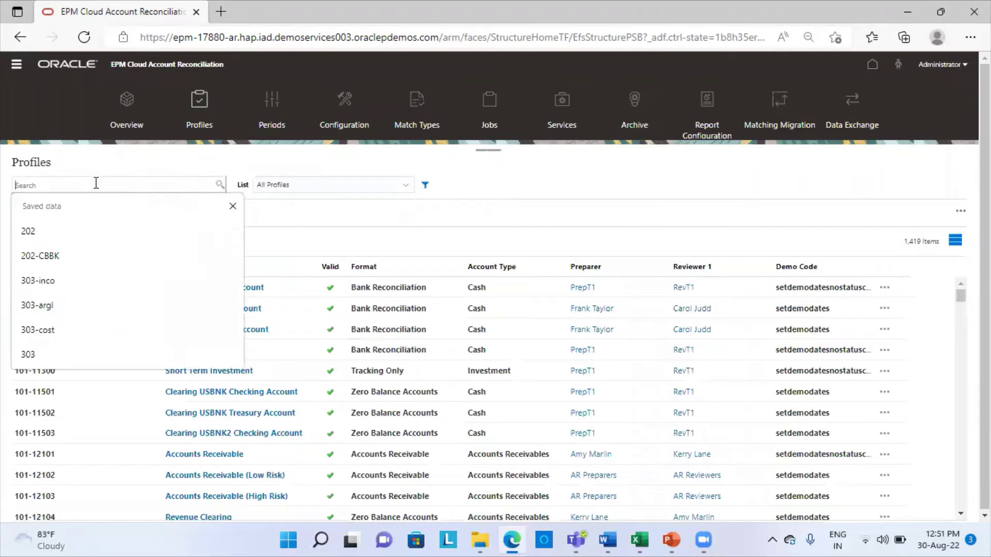
{"action": "type", "text": "303-a"}
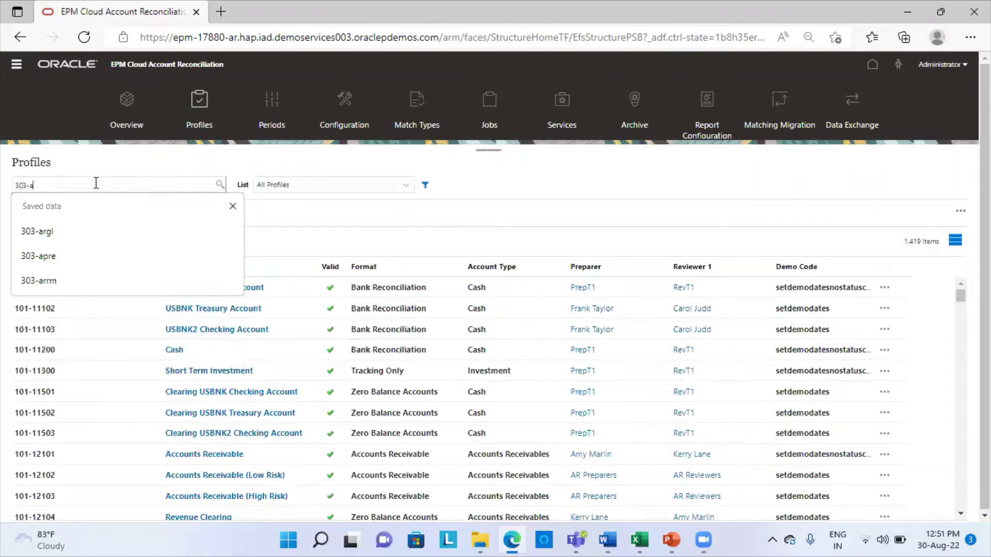
{"action": "type", "text": "pre"}
{"action": "key", "text": "Return"}
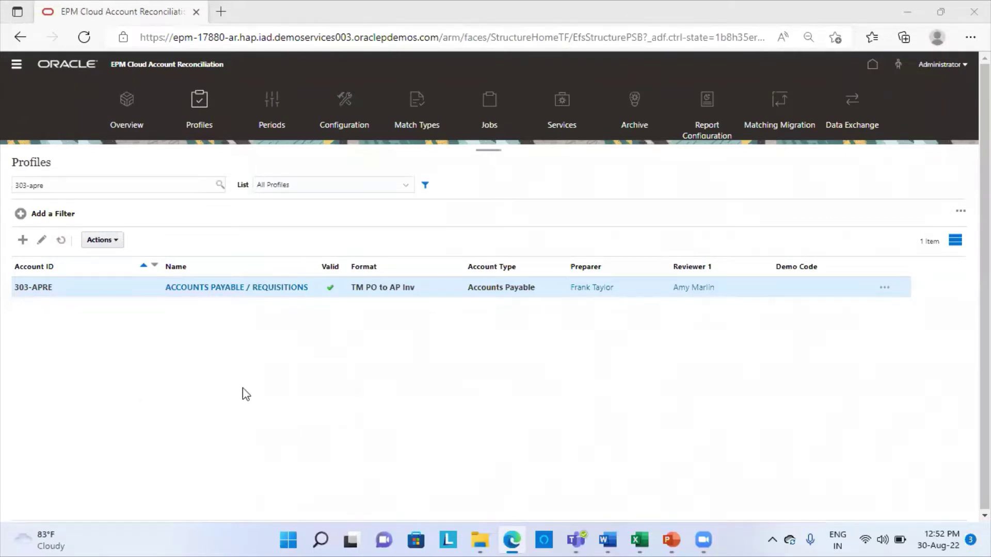
Review the properties, workflow and currency settings of the ACCOUNTS PAYABLE / REQUISITIONS profile, and leave it without saving
{"action": "left_click", "coordinate": [179, 287]}
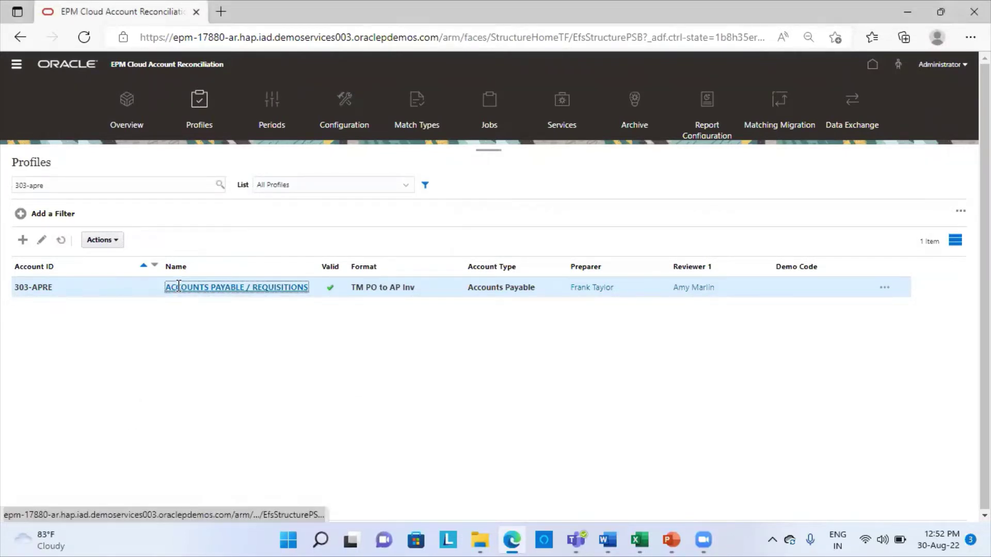
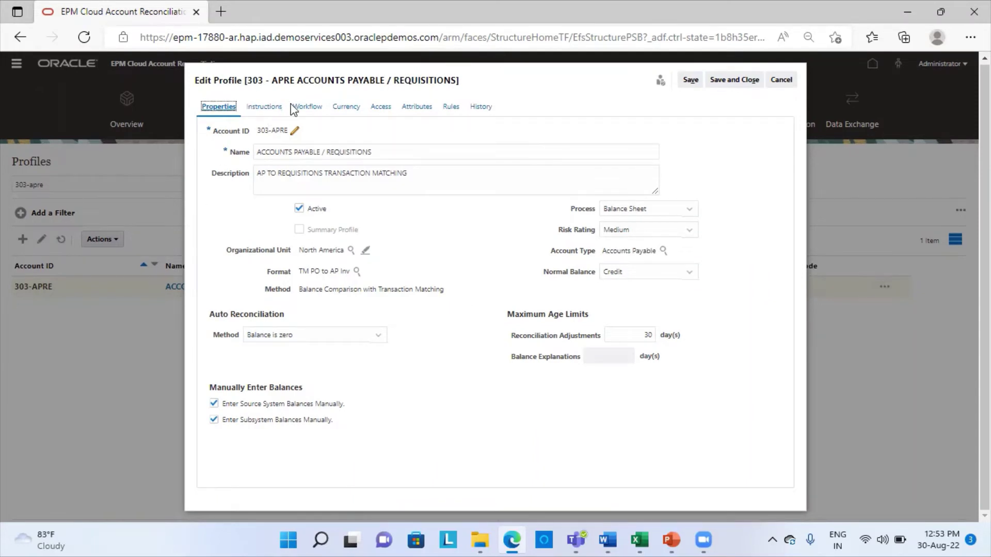
{"action": "left_click", "coordinate": [318, 106]}
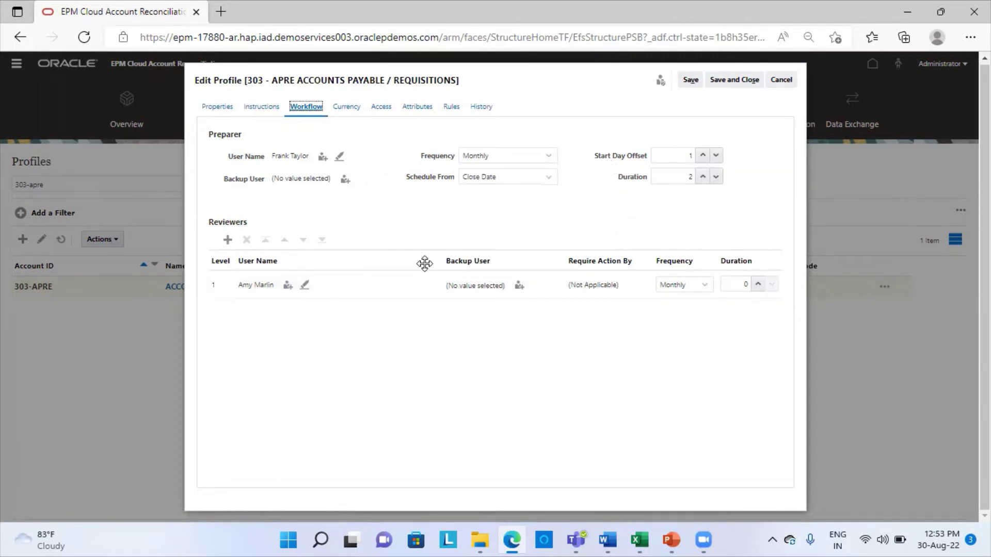
{"action": "left_click", "coordinate": [342, 108]}
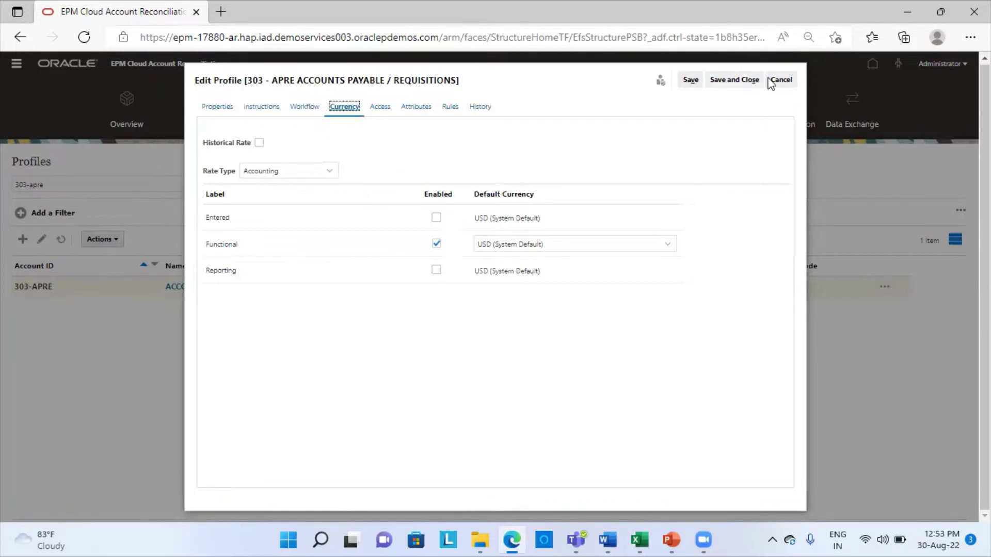
{"action": "left_click", "coordinate": [789, 80]}
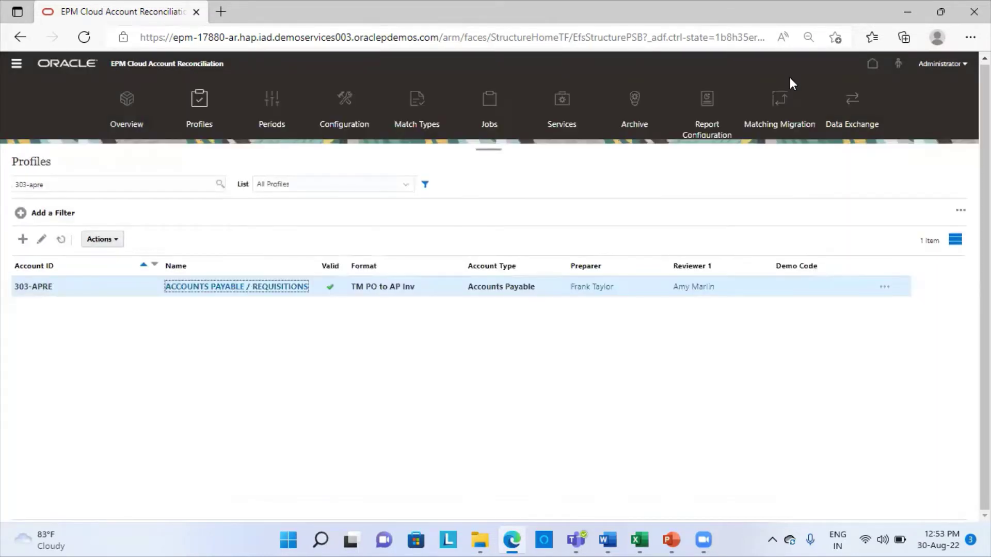
{"action": "left_click", "coordinate": [235, 423]}
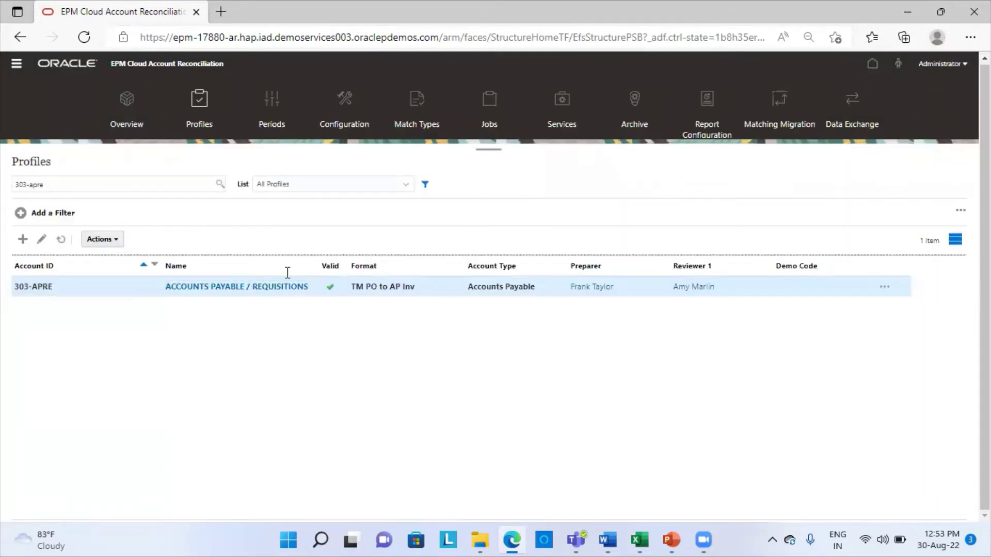
Open the PO2Inv match type and review its properties, data sources and adjustment transaction types, including Other
{"action": "left_click", "coordinate": [420, 123]}
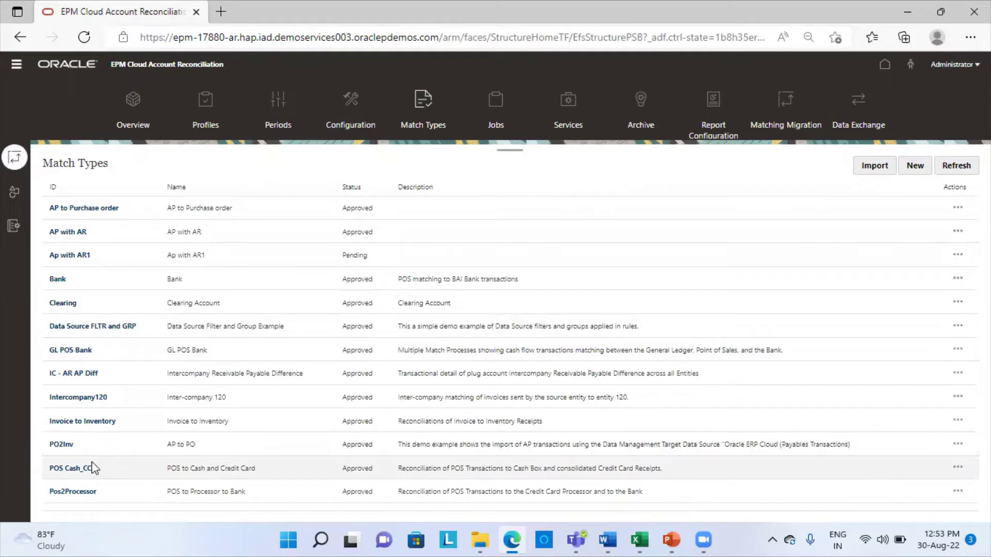
{"action": "left_click", "coordinate": [64, 447]}
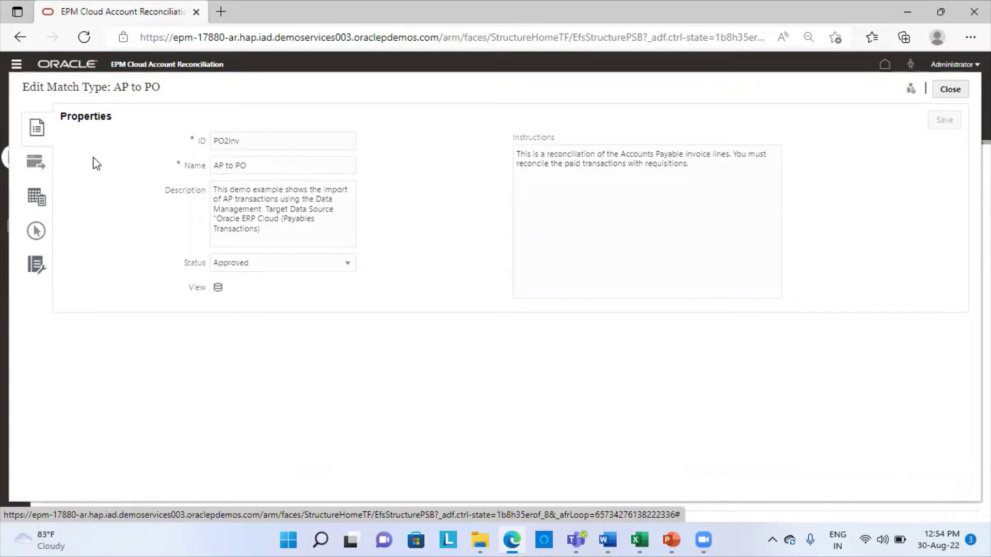
{"action": "left_click", "coordinate": [35, 162]}
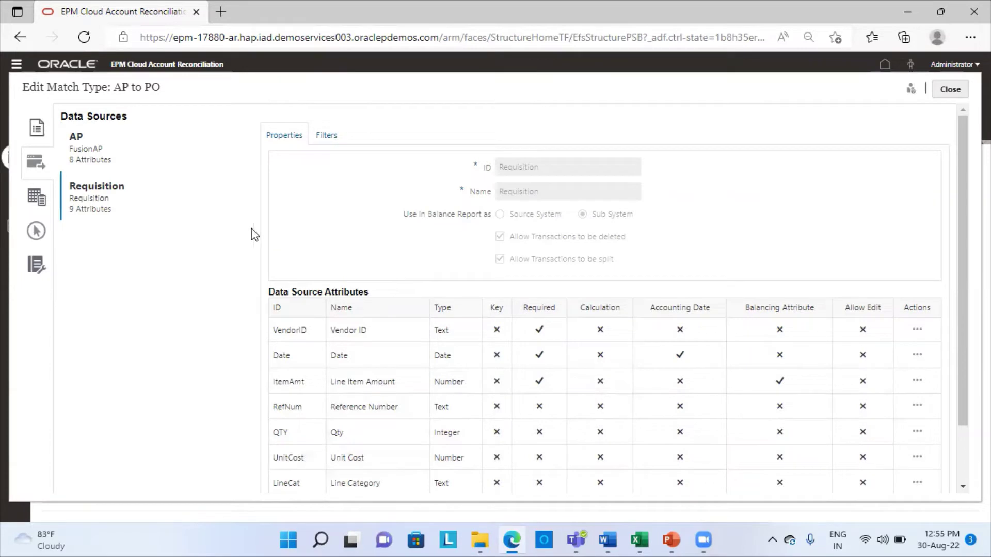
{"action": "left_click", "coordinate": [35, 199]}
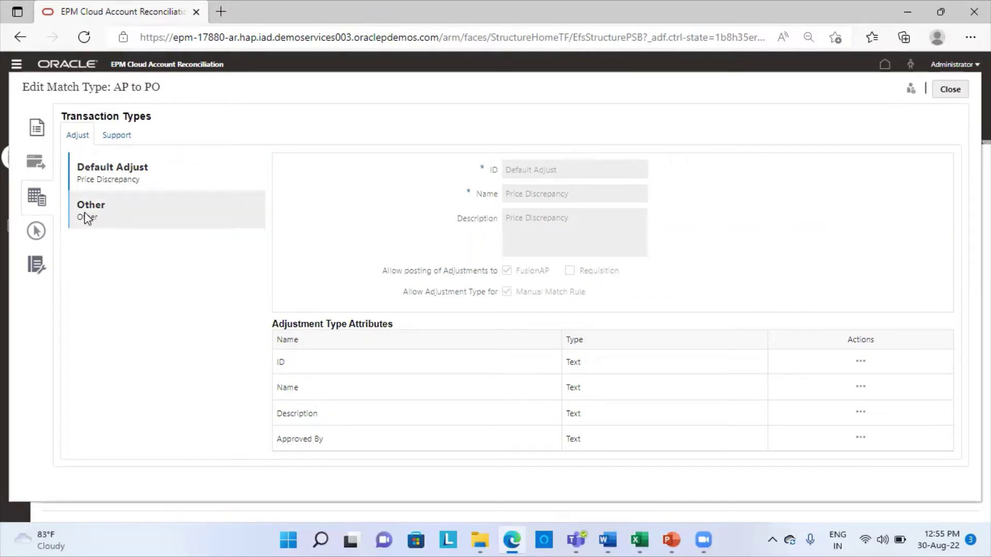
{"action": "left_click", "coordinate": [175, 222]}
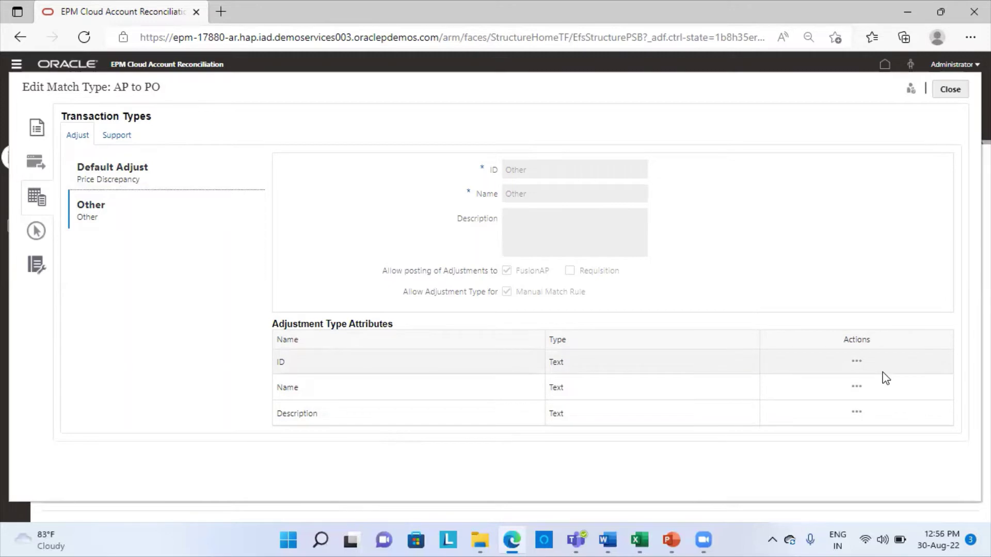
Review the MP match process's properties and the rule conditions of its first 1-1 Exact auto match rule
{"action": "left_click", "coordinate": [37, 233]}
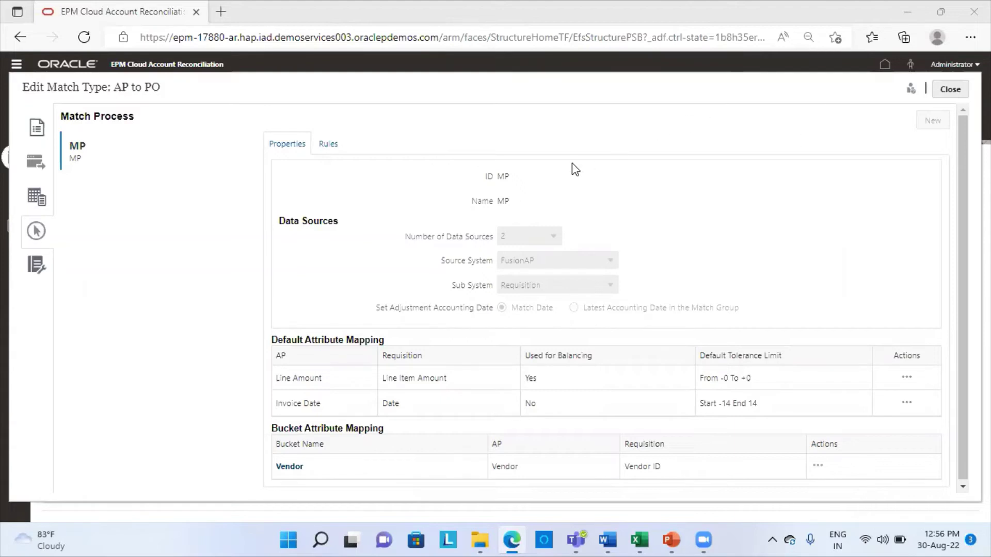
{"action": "left_click", "coordinate": [326, 146]}
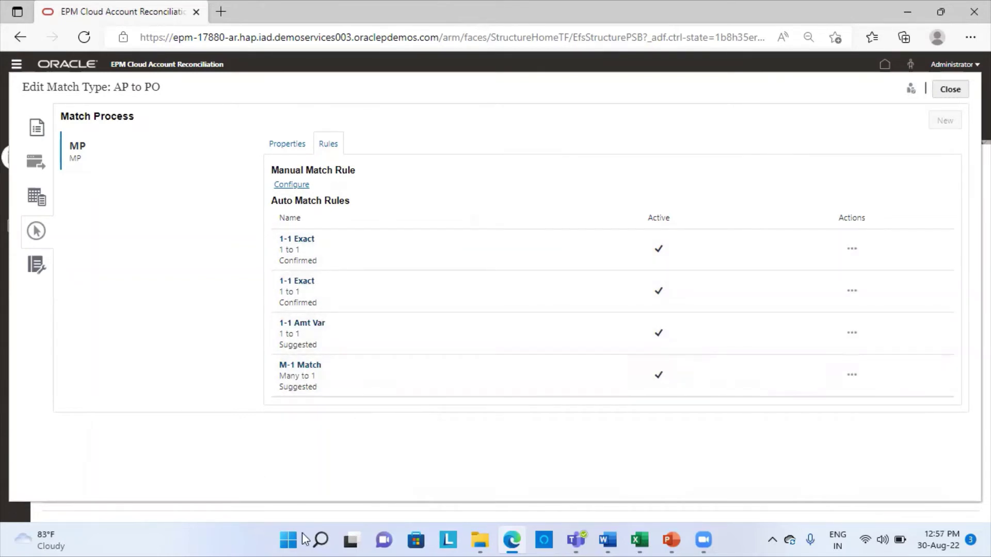
{"action": "left_click", "coordinate": [299, 242]}
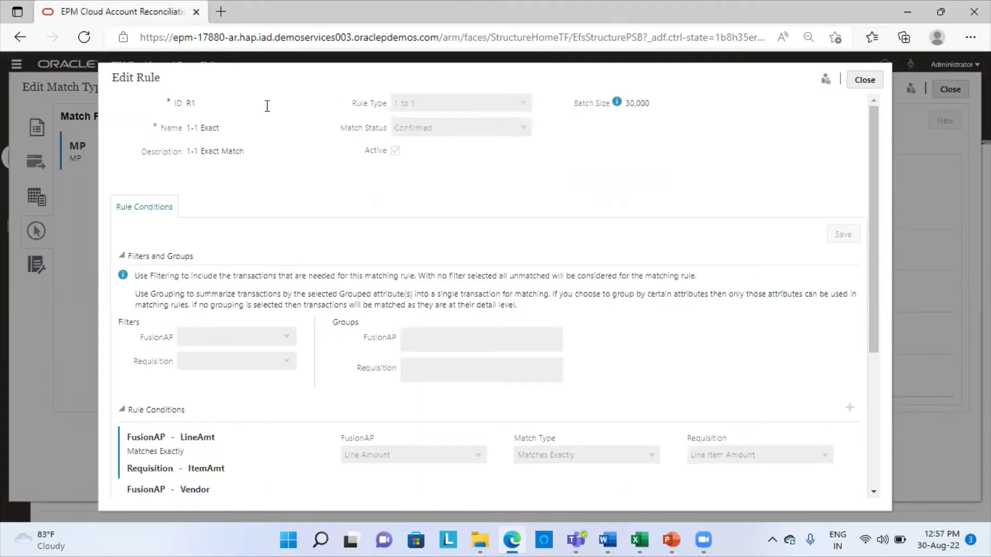
{"action": "scroll", "coordinate": [301, 378], "scroll_direction": "down", "scroll_amount": 3}
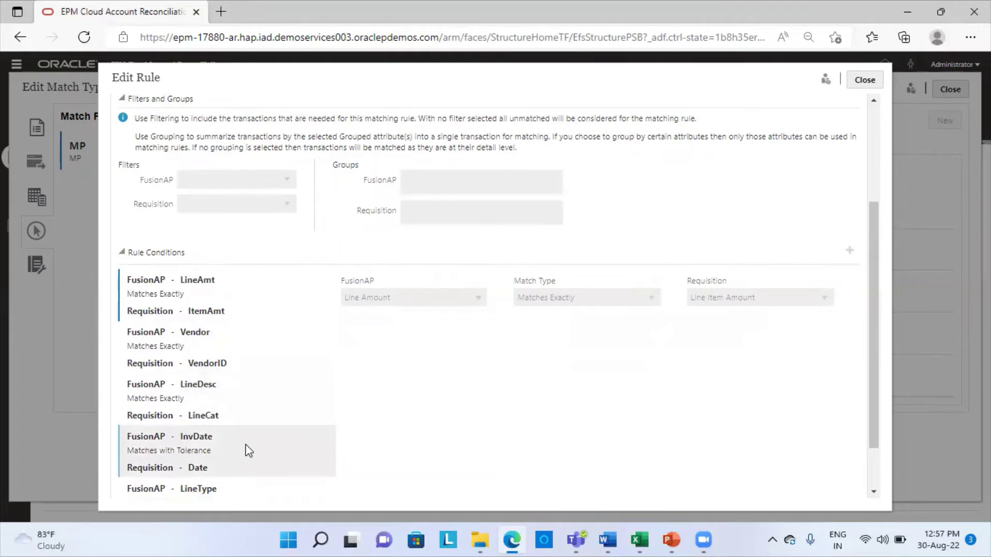
{"action": "scroll", "coordinate": [246, 449], "scroll_direction": "down", "scroll_amount": 1}
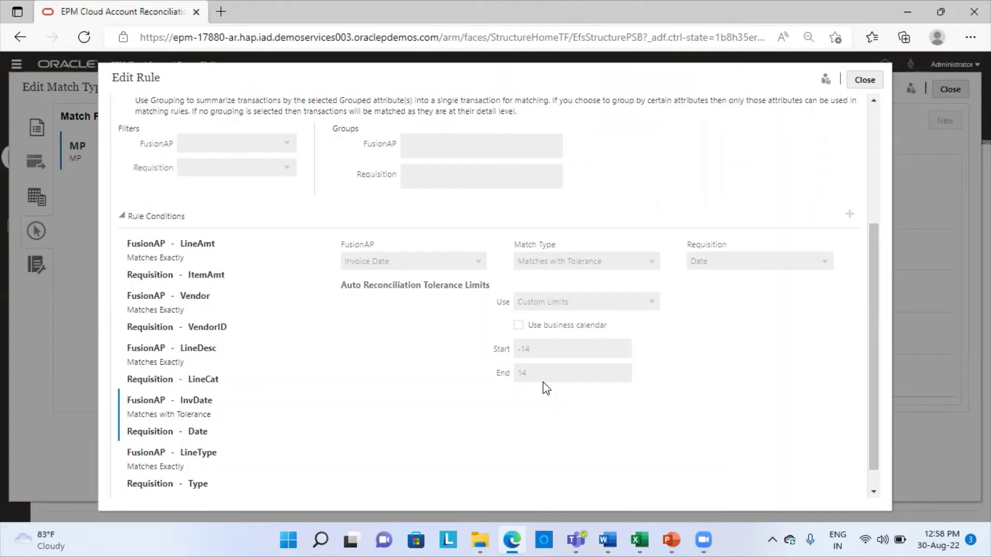
{"action": "left_click", "coordinate": [873, 79]}
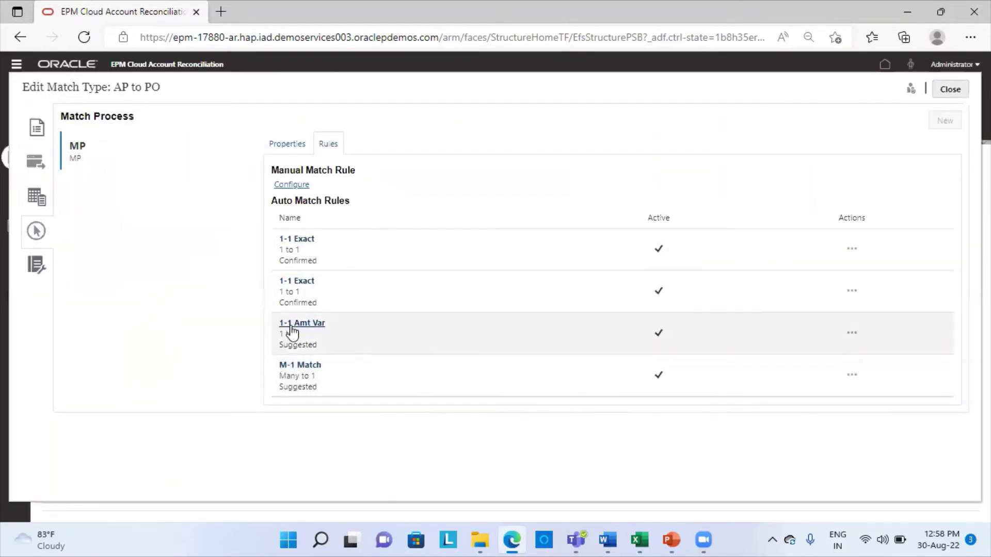
Review the settings and rule conditions of the 1-1 Amt Var auto match rule, and close it
{"action": "left_click", "coordinate": [292, 325]}
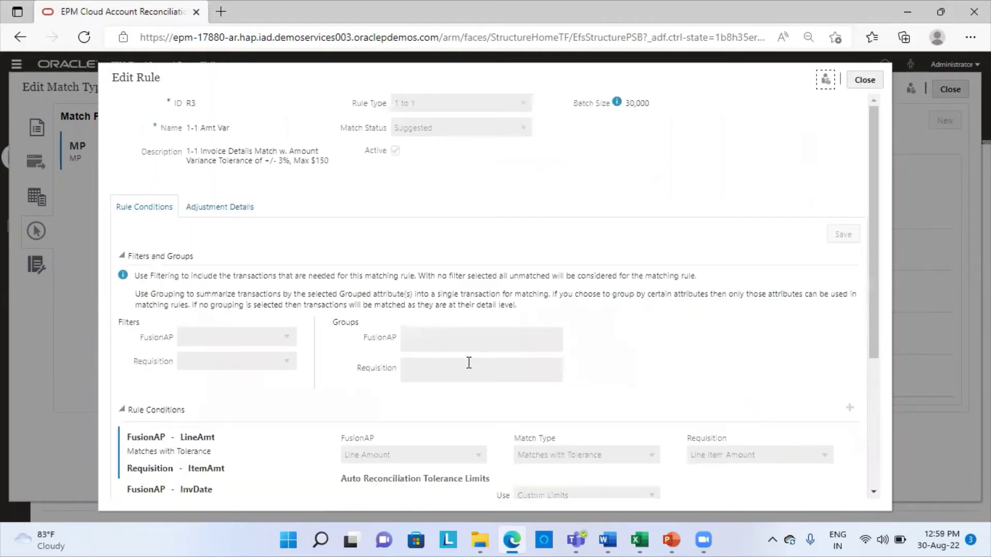
{"action": "scroll", "coordinate": [469, 362], "scroll_direction": "down", "scroll_amount": 4}
{"action": "scroll", "coordinate": [469, 363], "scroll_direction": "up", "scroll_amount": 4}
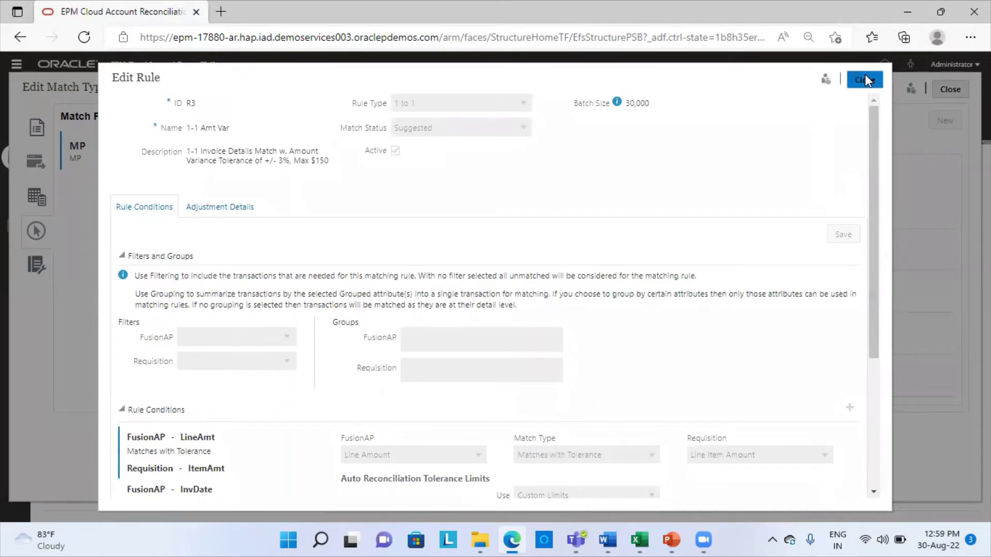
{"action": "left_click", "coordinate": [865, 79]}
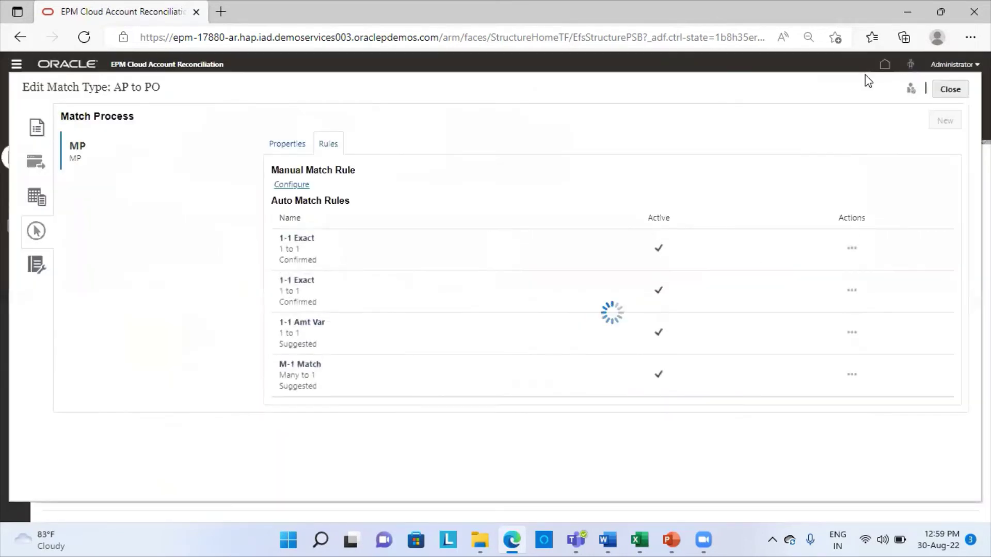
Check the journal attribute mapping for adjustments in the PO2Inv match type, and close the match type
{"action": "left_click", "coordinate": [39, 277]}
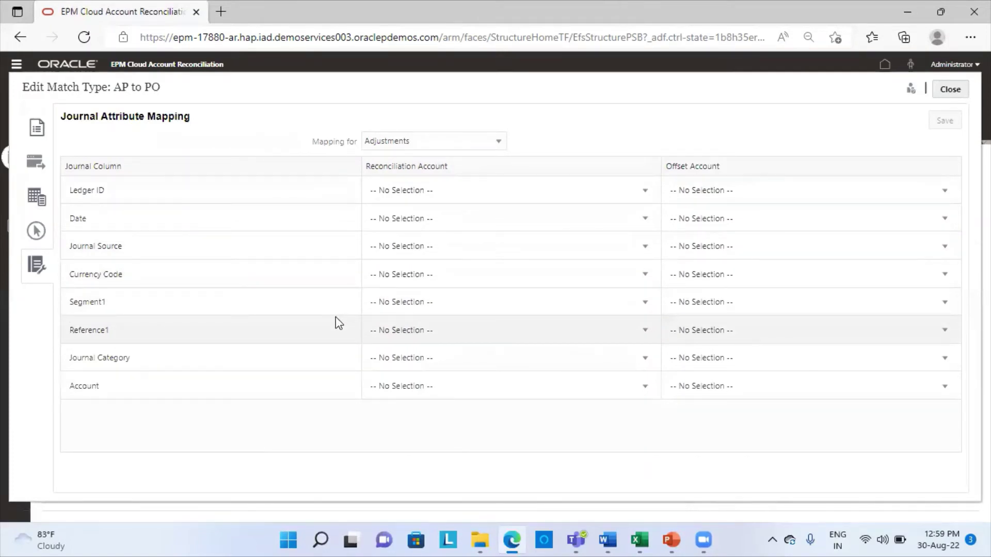
{"action": "left_click", "coordinate": [947, 89]}
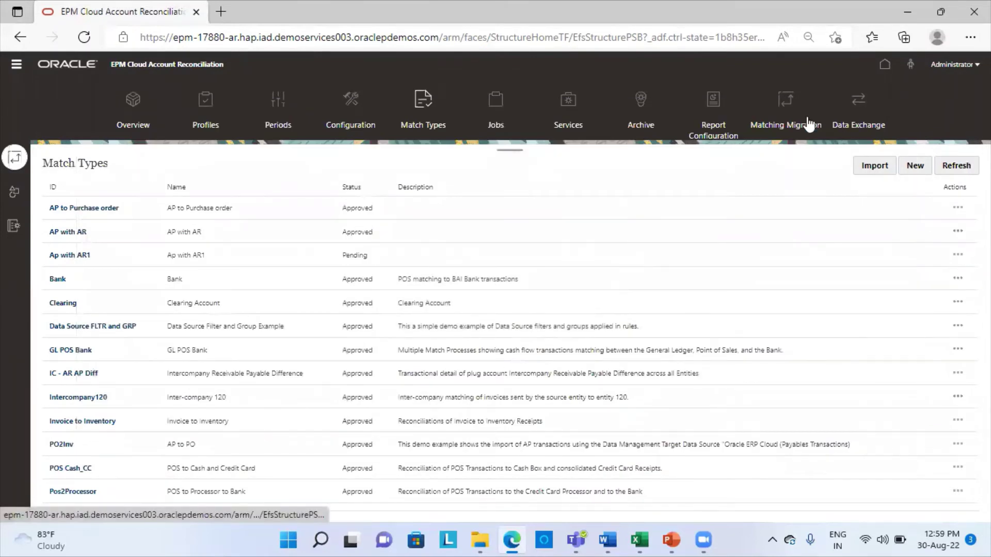
Start an Import Transactions job for the AP to PO (PO2Inv) match type with auto match set to No and date format dd-MMM-yy
{"action": "left_click", "coordinate": [503, 103]}
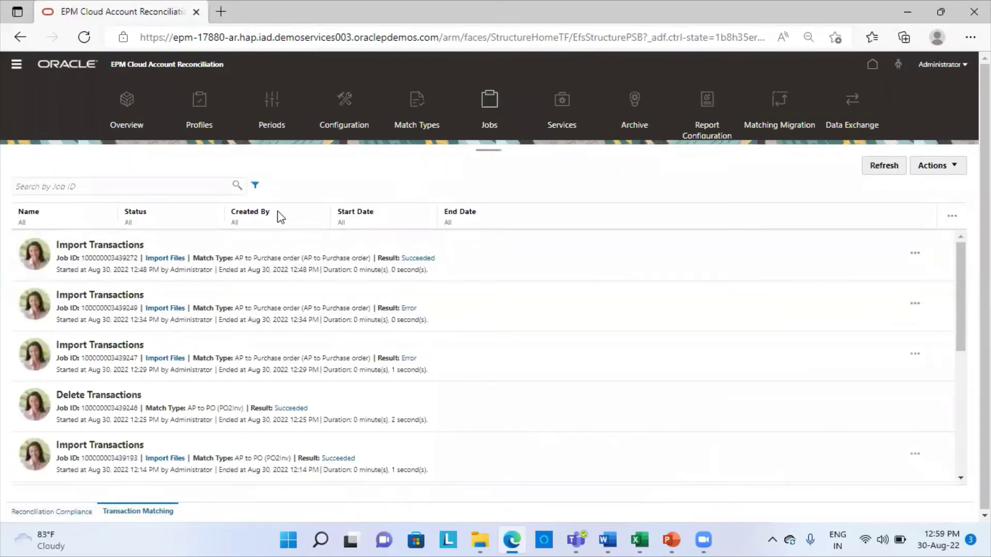
{"action": "left_click", "coordinate": [954, 166]}
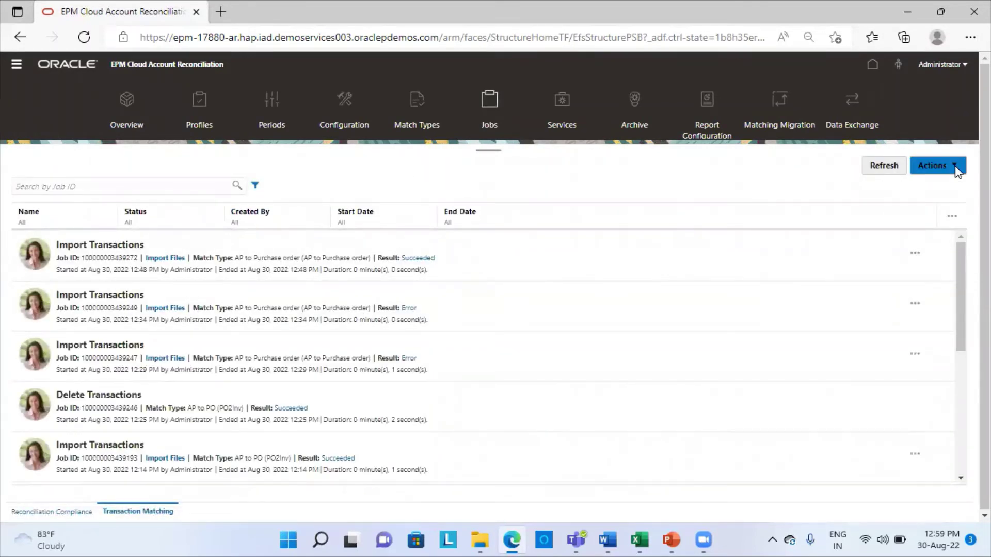
{"action": "left_click", "coordinate": [901, 184]}
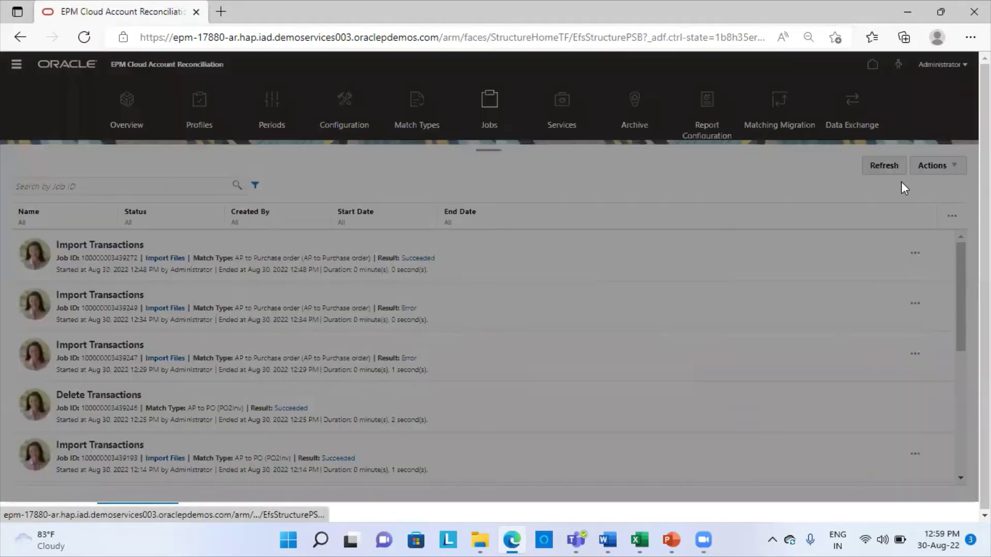
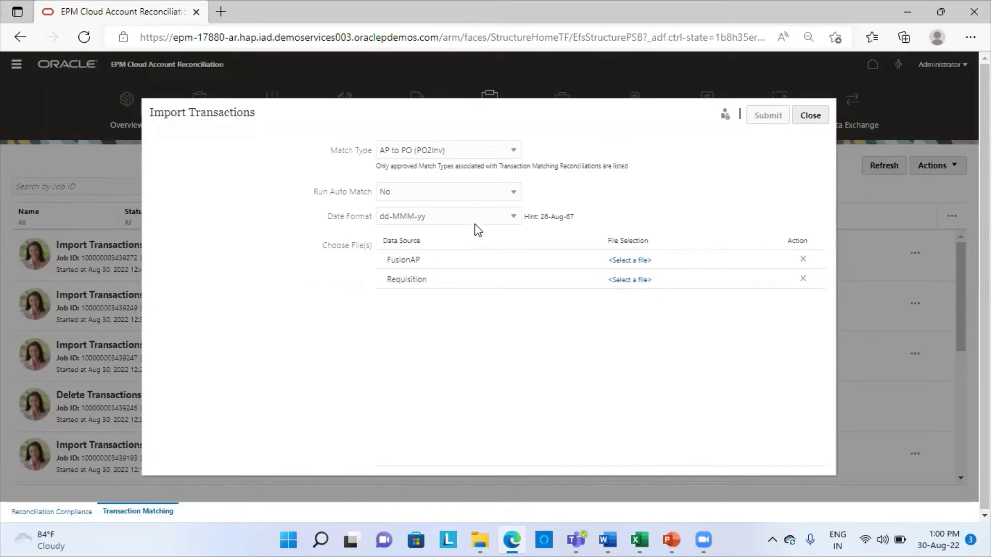
Switch to the AP TM workbook in Excel, fit columns A to C to their contents, and review the invoice data
{"action": "mouse_move", "coordinate": [644, 537]}
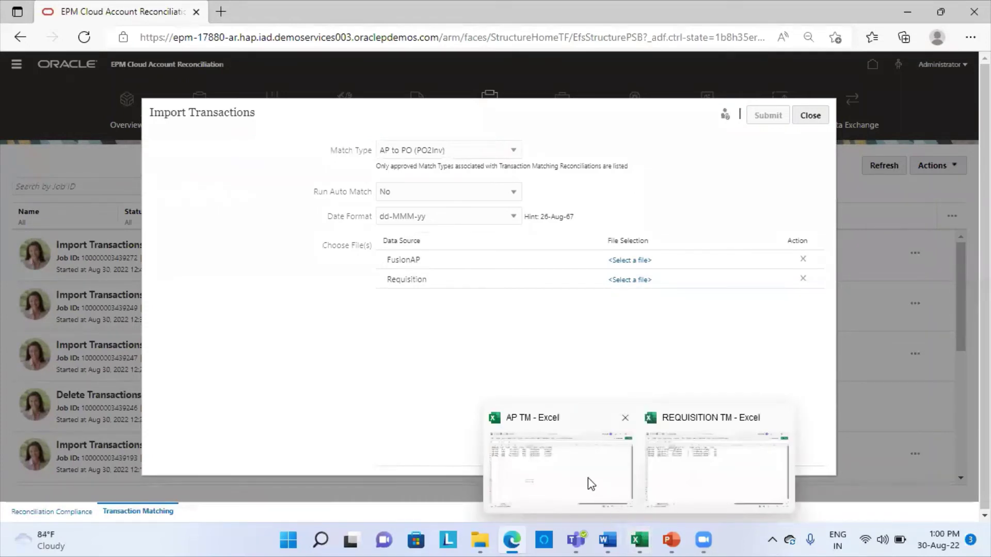
{"action": "left_click", "coordinate": [574, 467]}
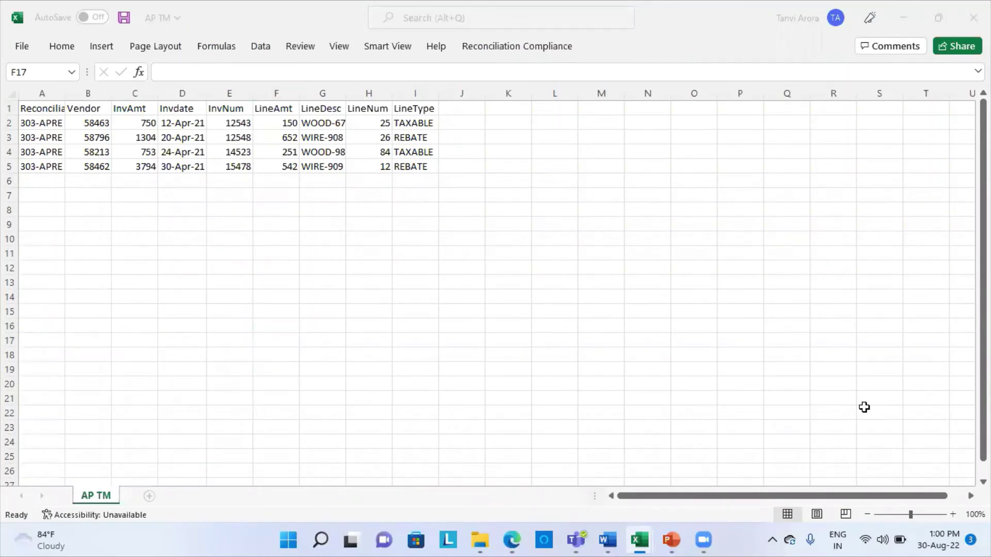
{"action": "left_click", "coordinate": [311, 327]}
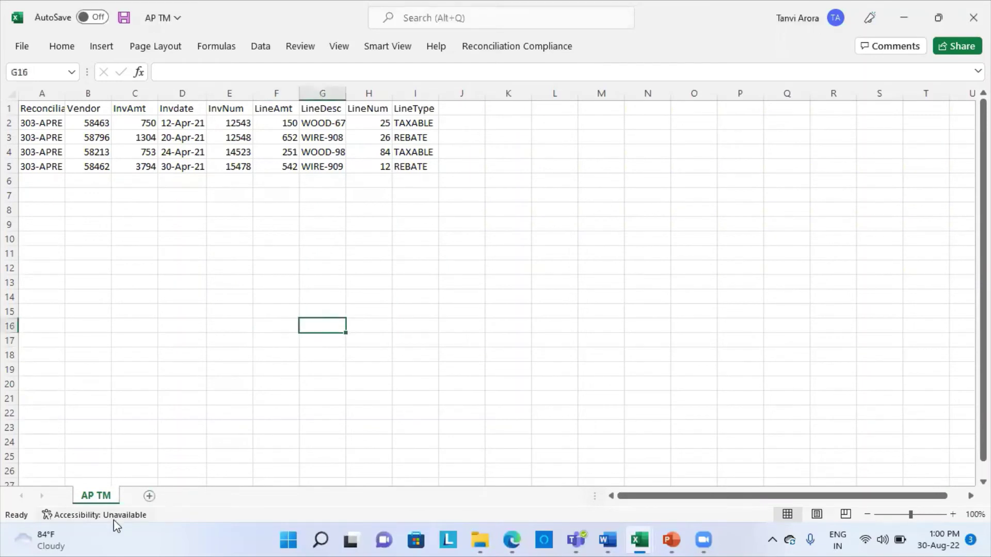
{"action": "left_click", "coordinate": [176, 255]}
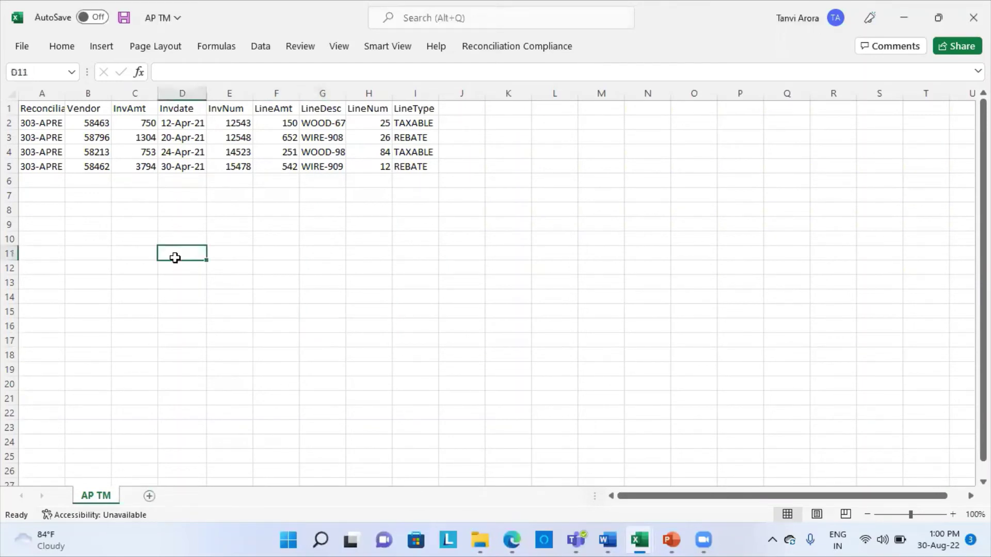
{"action": "double_click", "coordinate": [67, 96]}
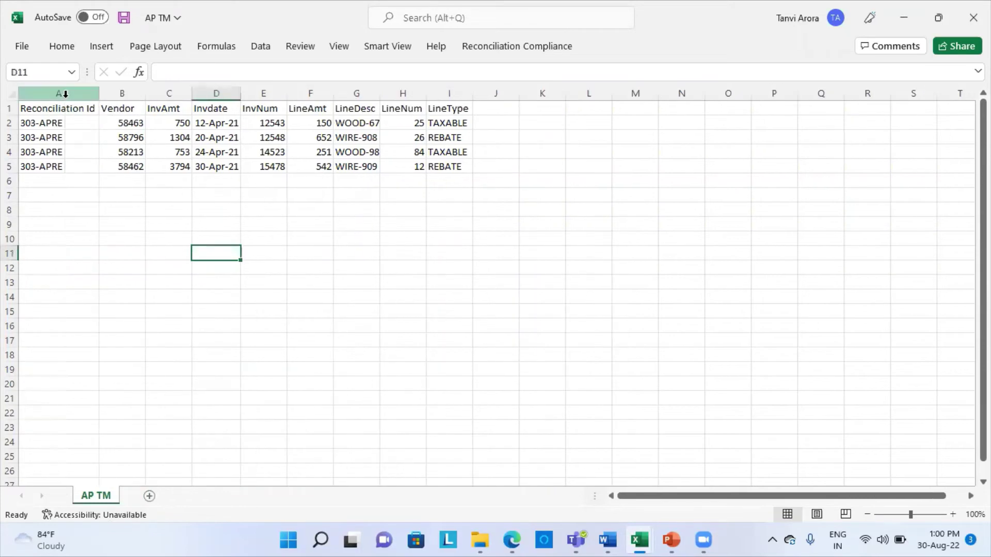
{"action": "double_click", "coordinate": [143, 93]}
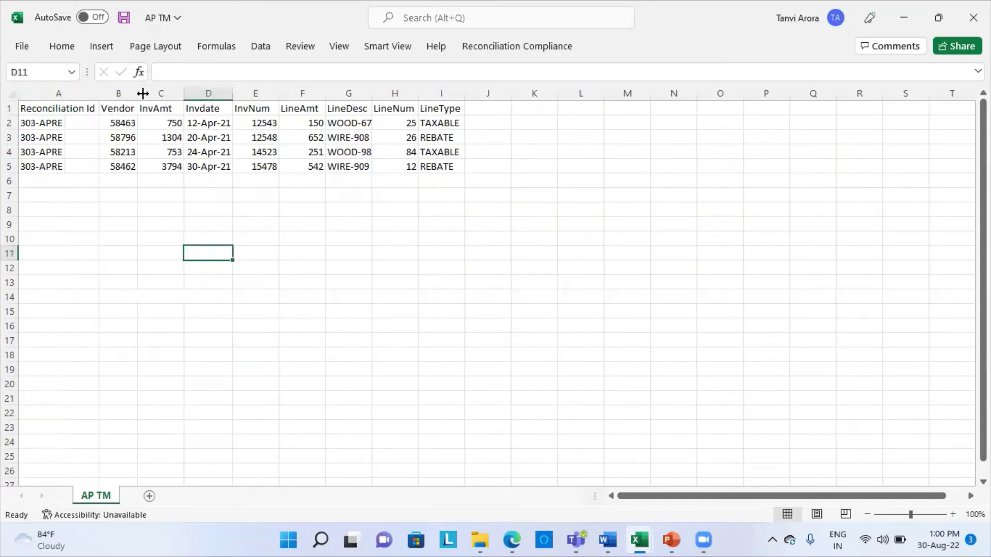
{"action": "double_click", "coordinate": [184, 94]}
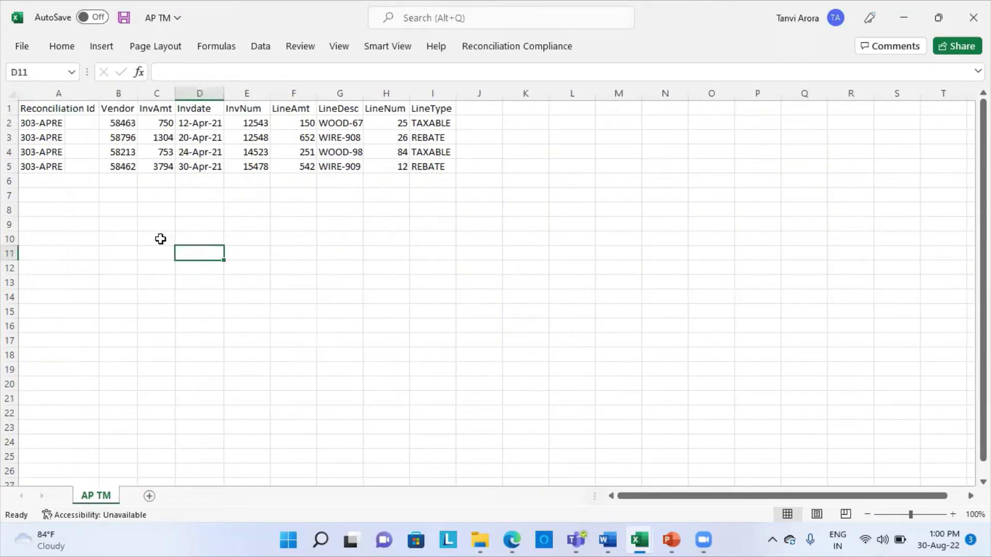
{"action": "left_click", "coordinate": [70, 109]}
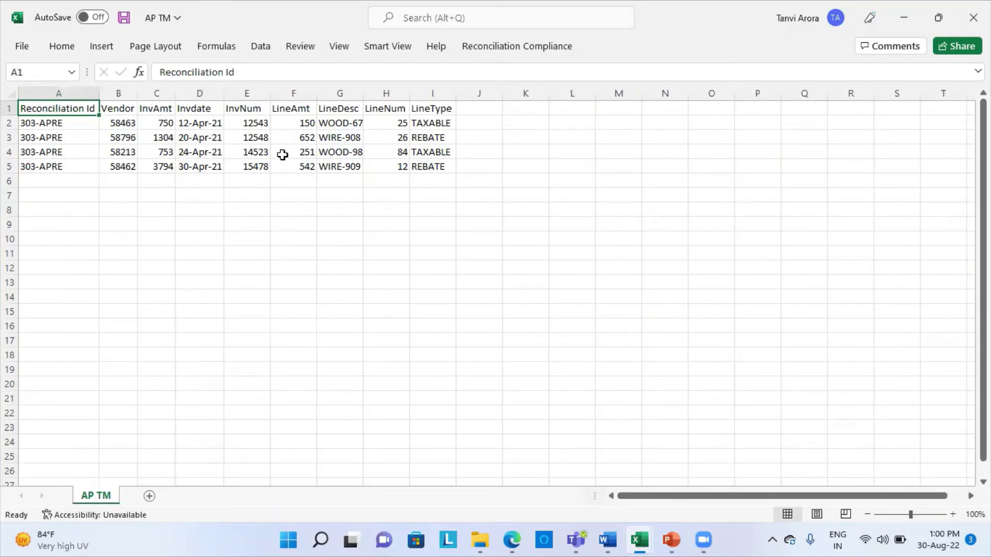
{"action": "left_click", "coordinate": [264, 221]}
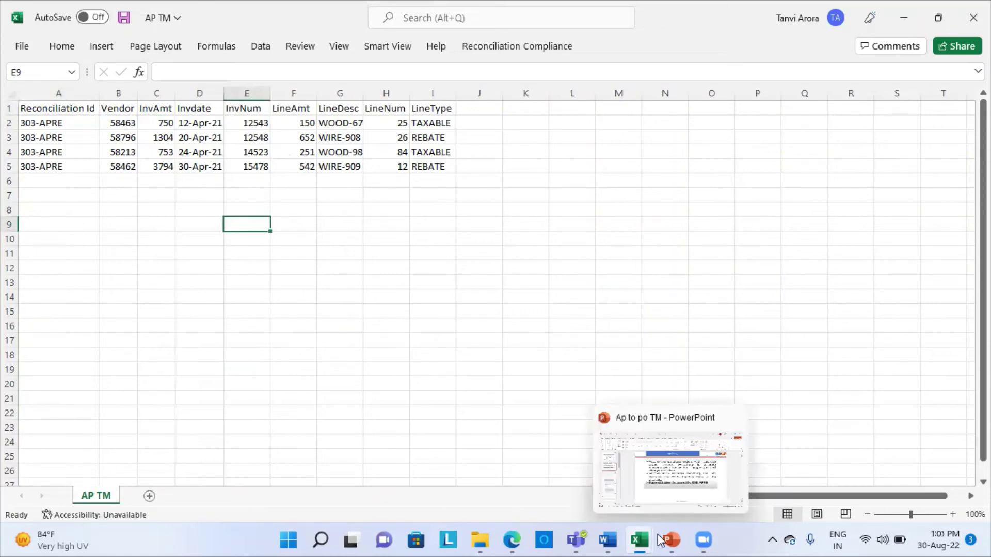
Review the columns and transaction dates in the REQUISITION TM workbook
{"action": "mouse_move", "coordinate": [639, 540]}
{"action": "left_click", "coordinate": [668, 487]}
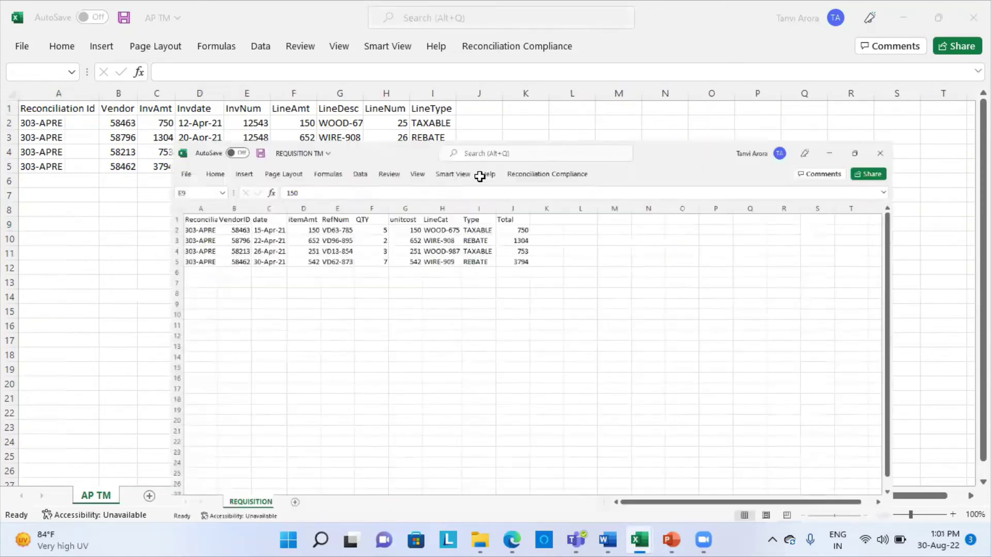
{"action": "left_click", "coordinate": [313, 255]}
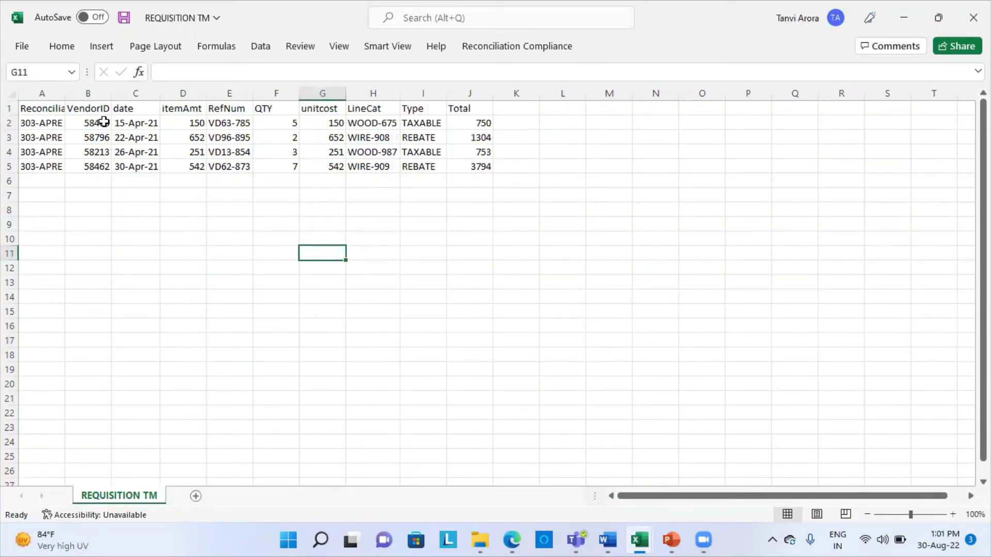
{"action": "left_click", "coordinate": [148, 123]}
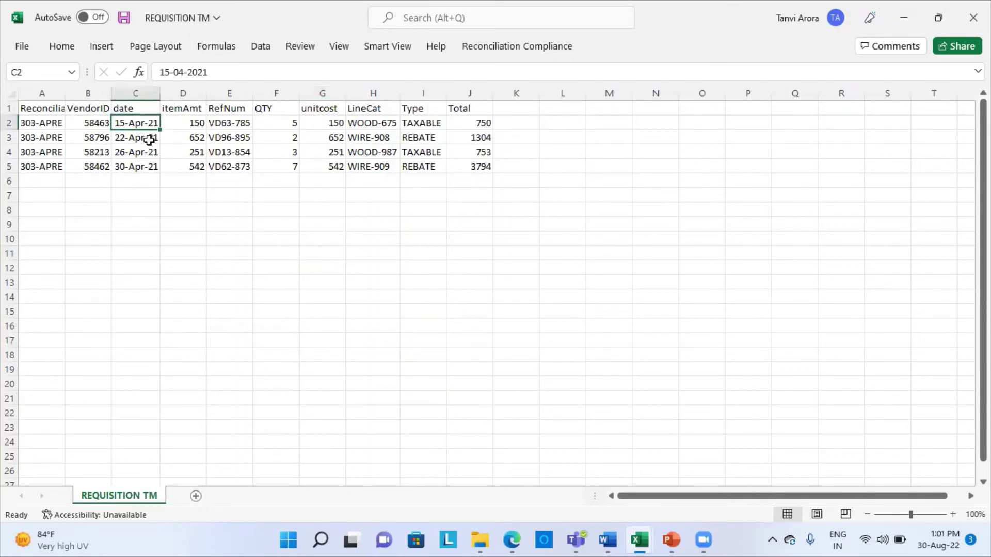
{"action": "left_click", "coordinate": [640, 385]}
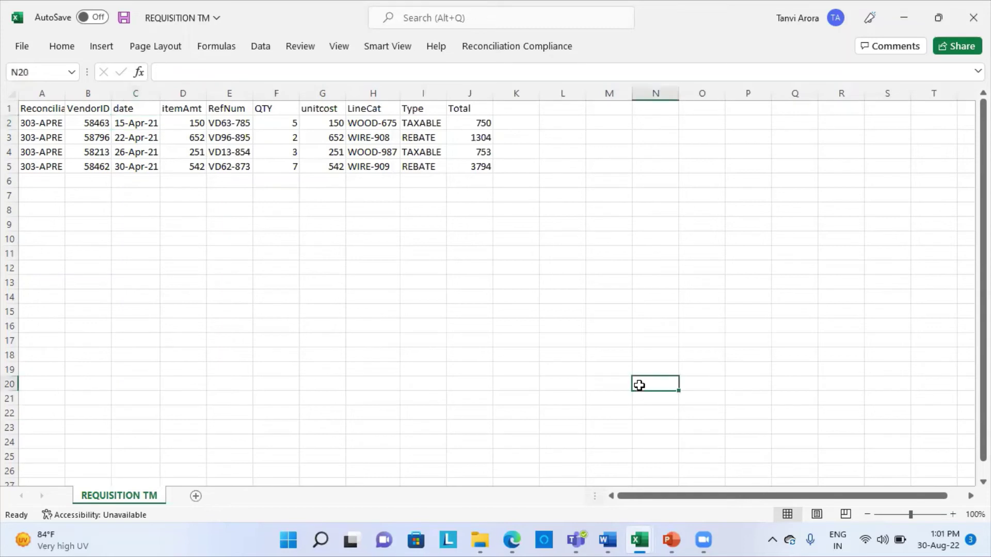
Return to the Import Transactions dialog in the browser and choose the AP TM file for the FusionAP data source
{"action": "left_click", "coordinate": [513, 540]}
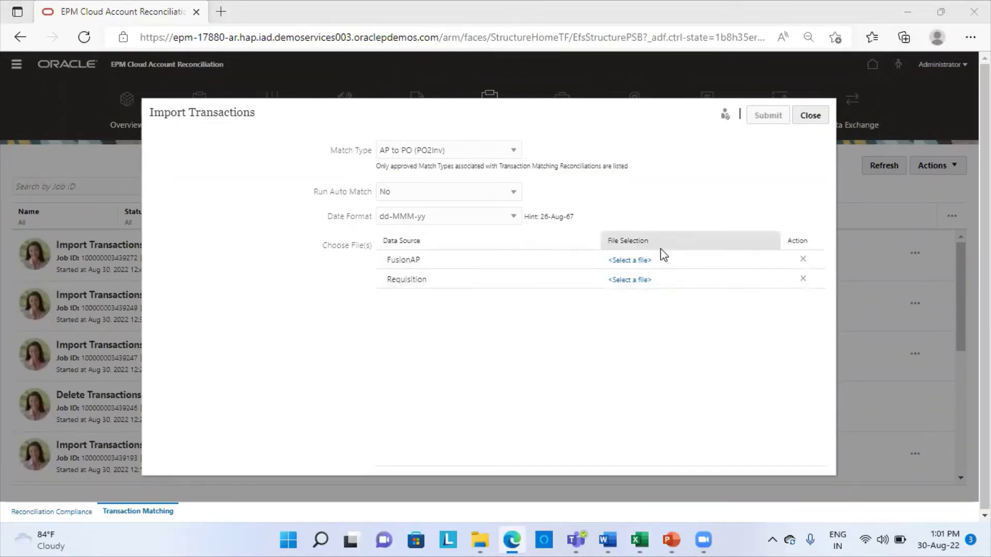
{"action": "left_click", "coordinate": [635, 260]}
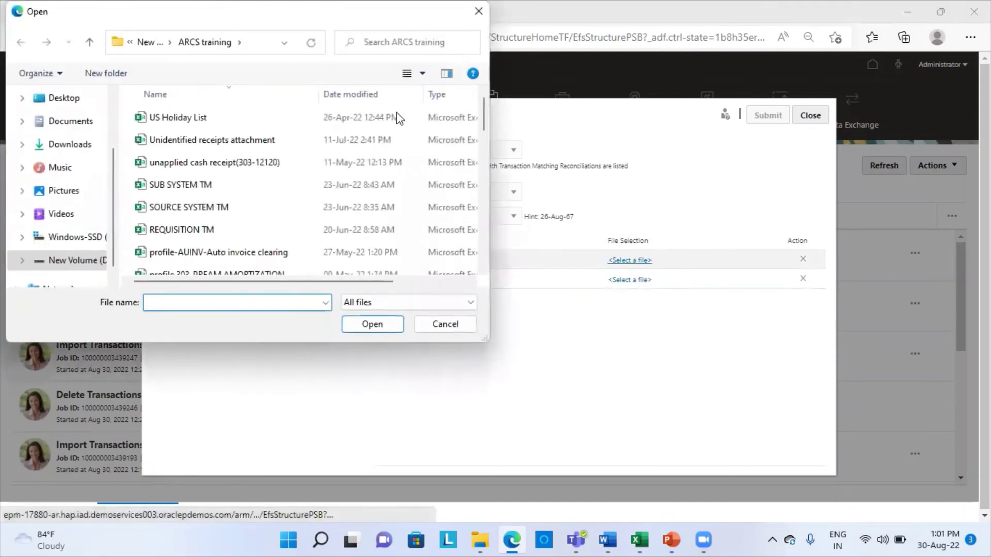
{"action": "scroll", "coordinate": [234, 230], "scroll_direction": "down", "scroll_amount": 1}
{"action": "scroll", "coordinate": [235, 235], "scroll_direction": "down", "scroll_amount": 7}
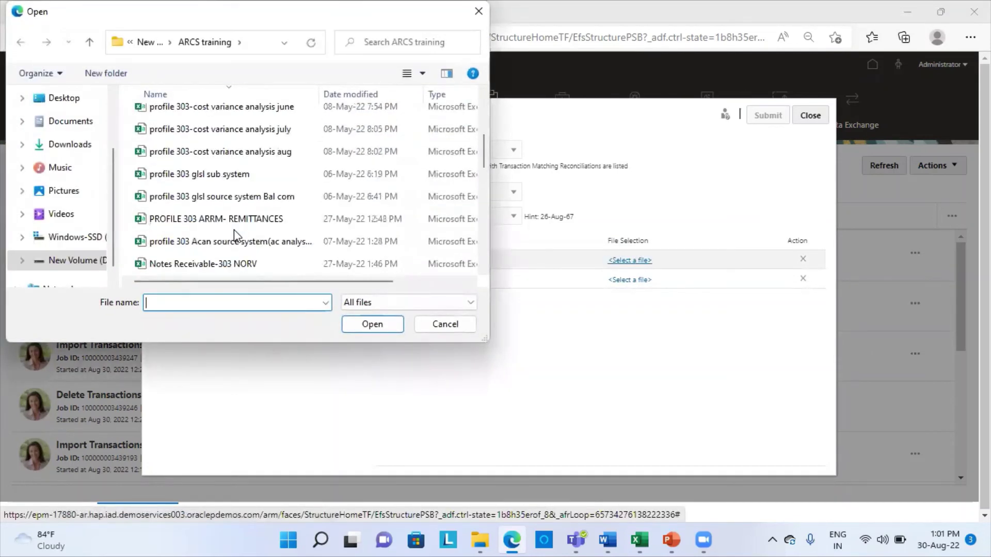
{"action": "left_click", "coordinate": [182, 198]}
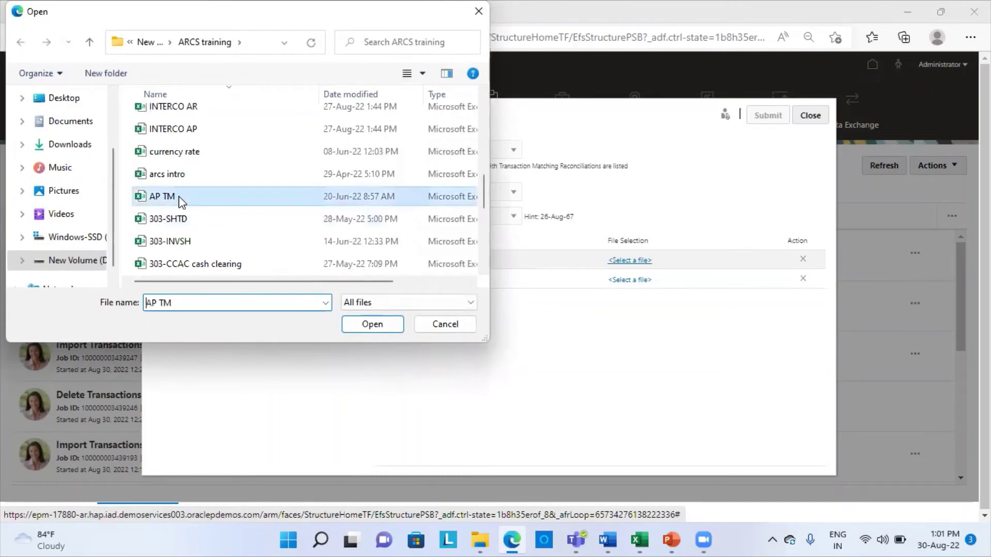
{"action": "left_click", "coordinate": [355, 328]}
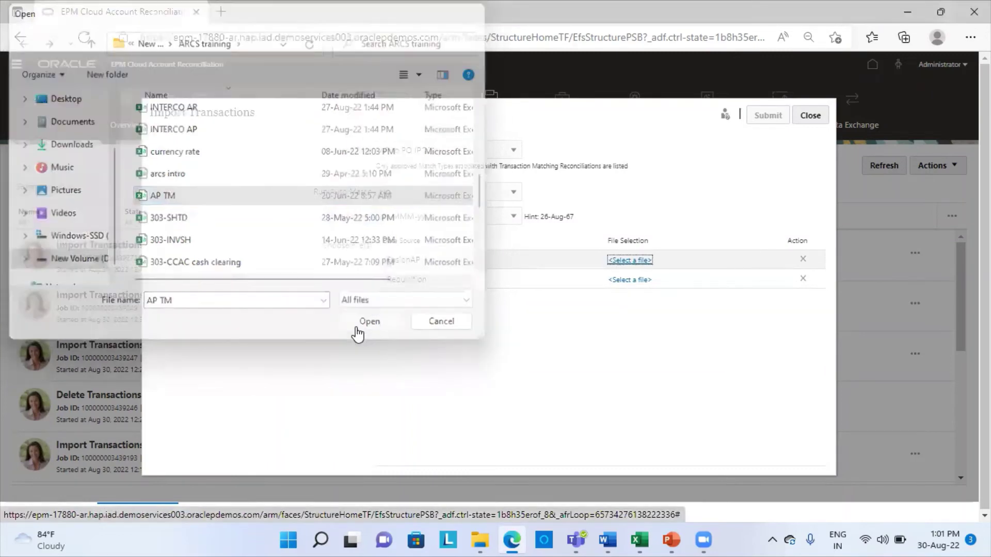
Choose the REQUISITION TM file for the Requisition data source and submit the import job
{"action": "left_click", "coordinate": [623, 283]}
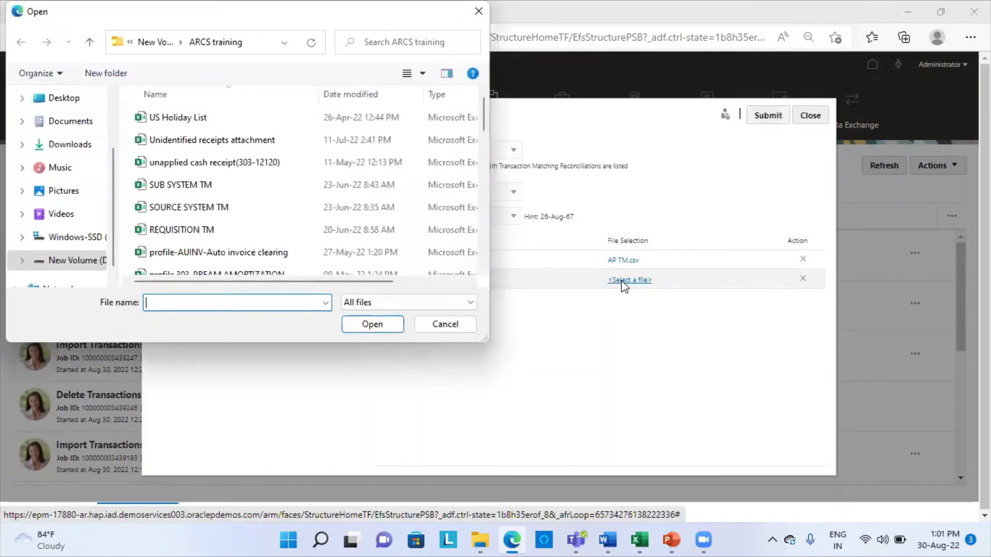
{"action": "left_click", "coordinate": [224, 229]}
{"action": "left_click", "coordinate": [374, 329]}
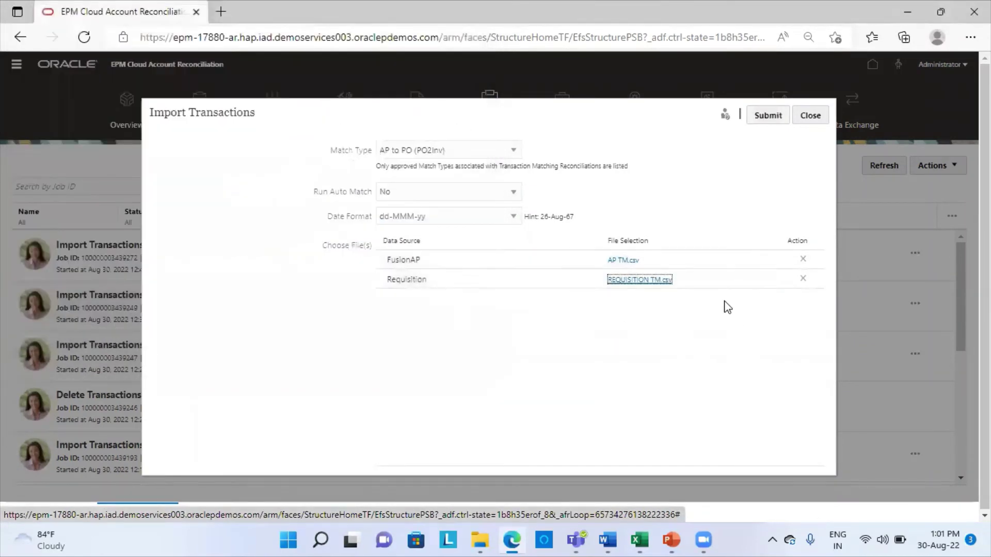
{"action": "left_click", "coordinate": [768, 114]}
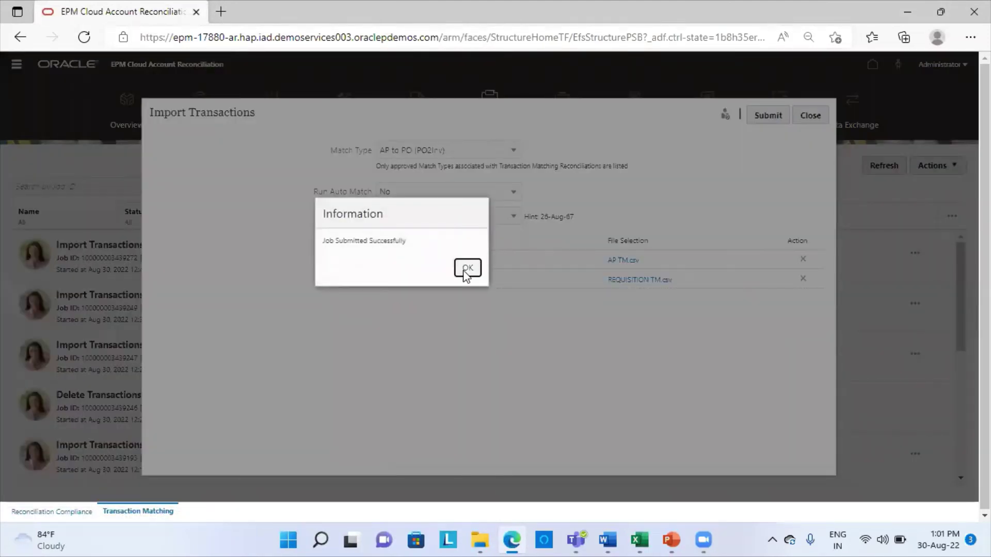
{"action": "left_click", "coordinate": [466, 268]}
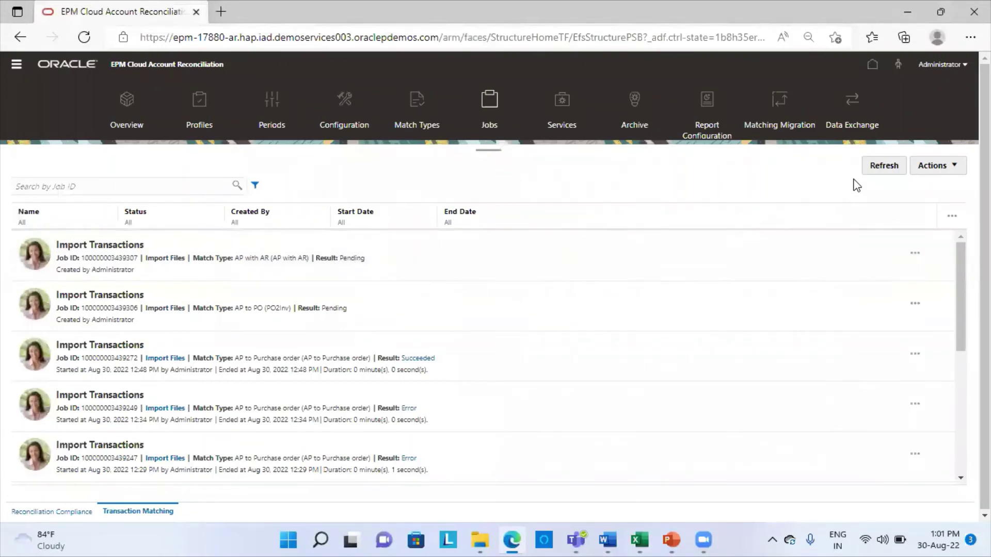
Refresh the transaction matching jobs list to check the result of the AP to PO import
{"action": "left_click", "coordinate": [881, 166]}
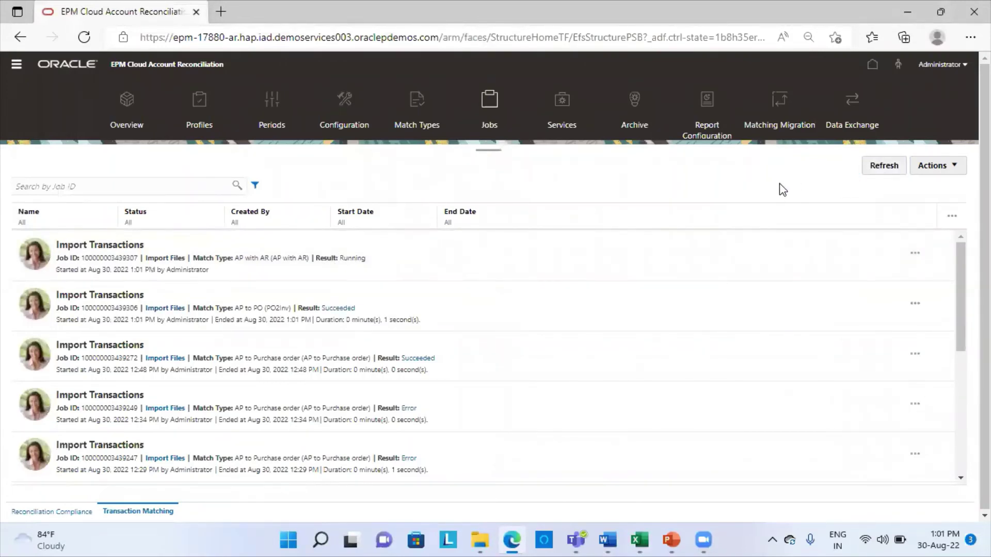
{"action": "left_click", "coordinate": [882, 166]}
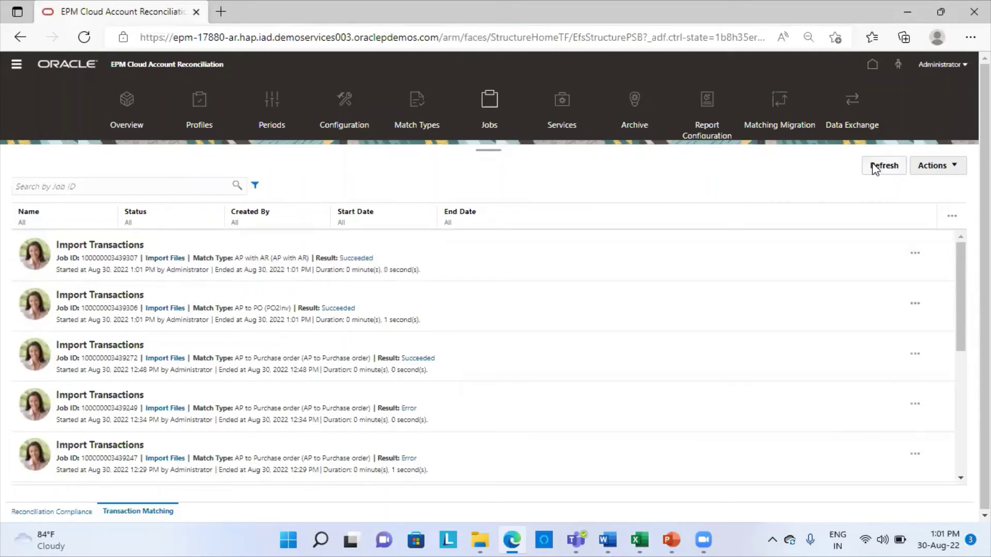
{"action": "left_click", "coordinate": [873, 166]}
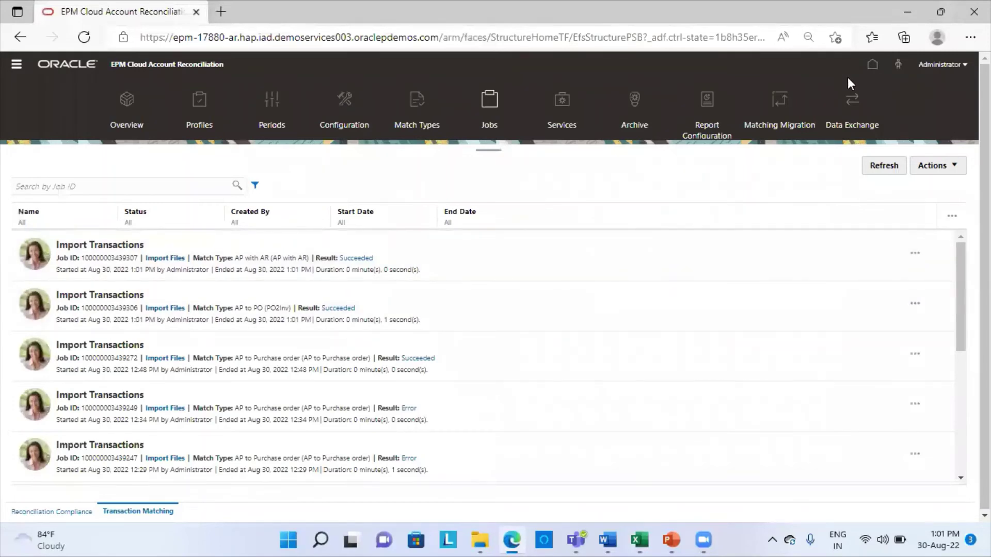
Go to the Matching list from the home page and open the 303-APRE ACCOUNTS PAYABLE / REQUISITIONS reconciliation
{"action": "left_click", "coordinate": [872, 64]}
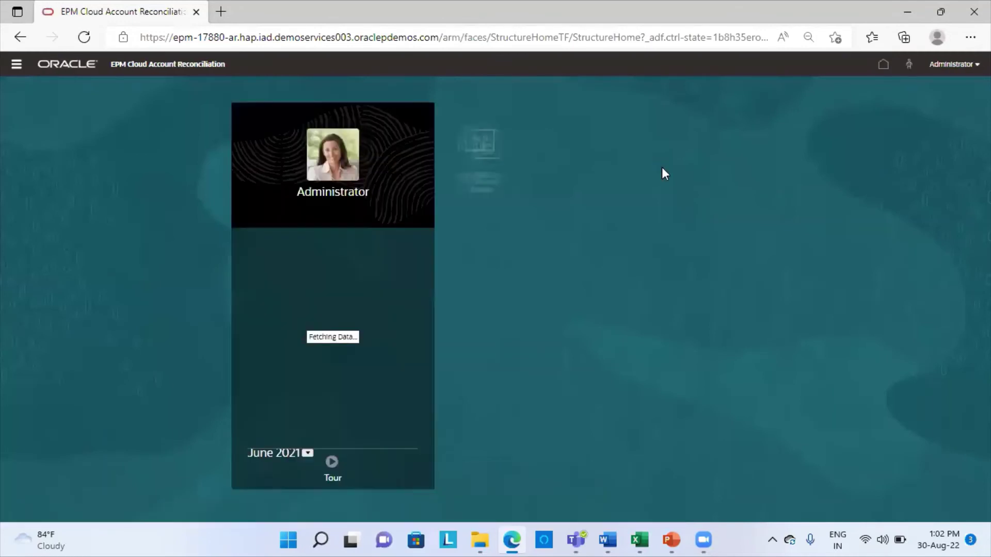
{"action": "left_click", "coordinate": [681, 157]}
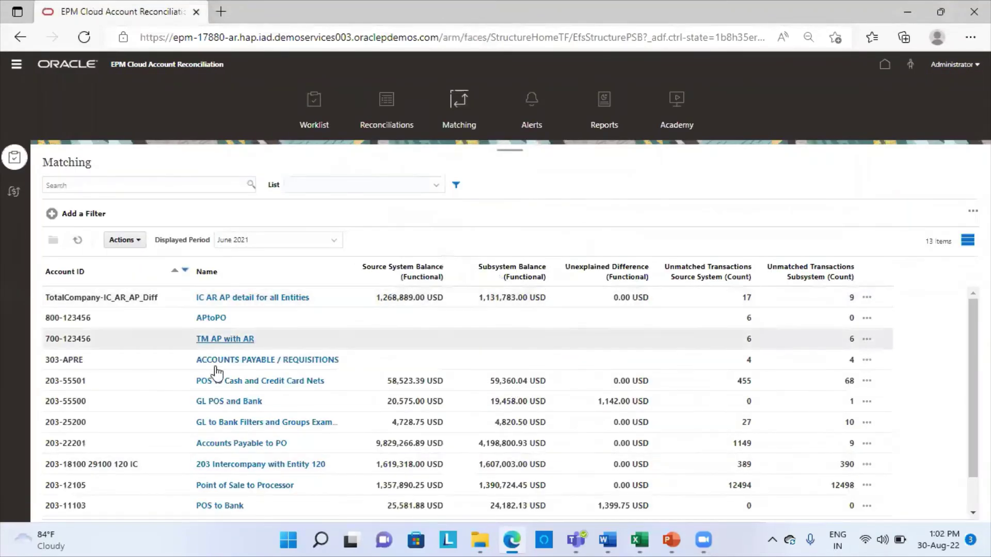
{"action": "scroll", "coordinate": [282, 461], "scroll_direction": "down", "scroll_amount": 1}
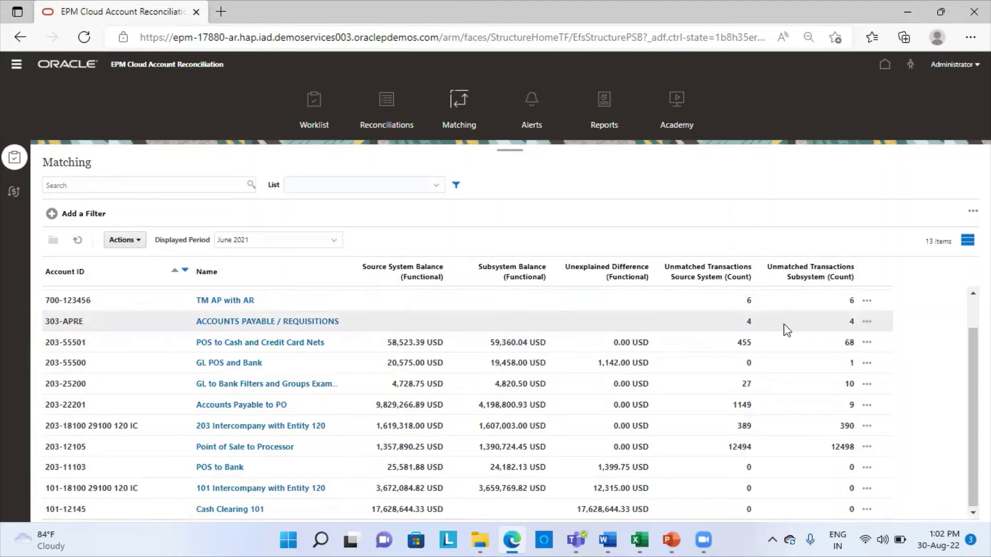
{"action": "left_click", "coordinate": [259, 321]}
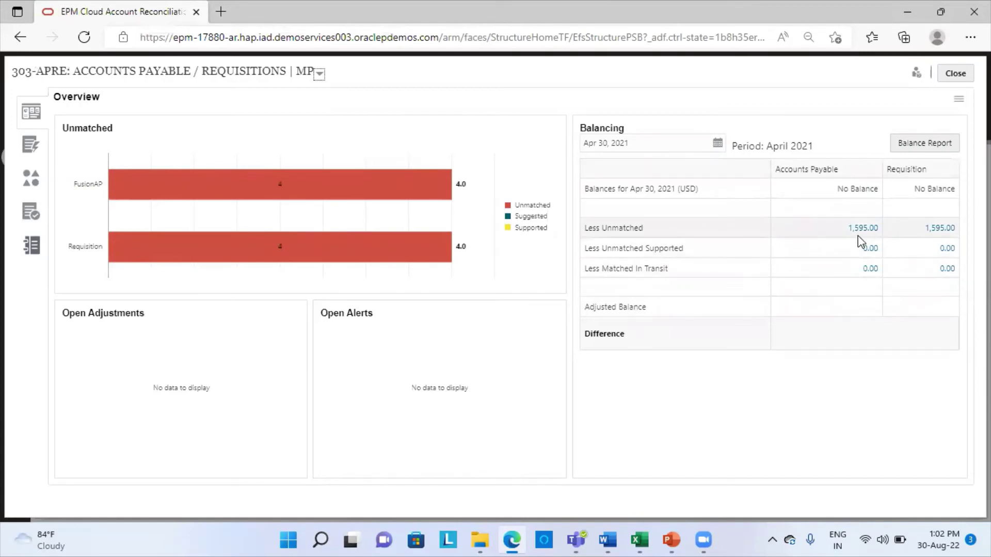
Switch to the AP TM workbook in Excel and select the line amounts to check their sum against the unmatched balance
{"action": "left_click", "coordinate": [638, 538]}
{"action": "left_click", "coordinate": [566, 469]}
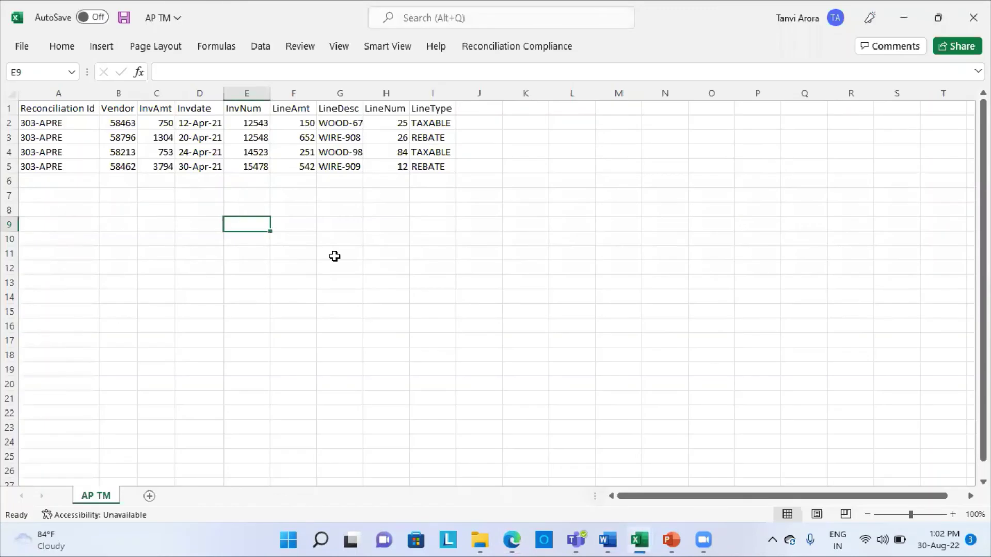
{"action": "left_click_drag", "start_coordinate": [349, 192], "coordinate": [279, 128]}
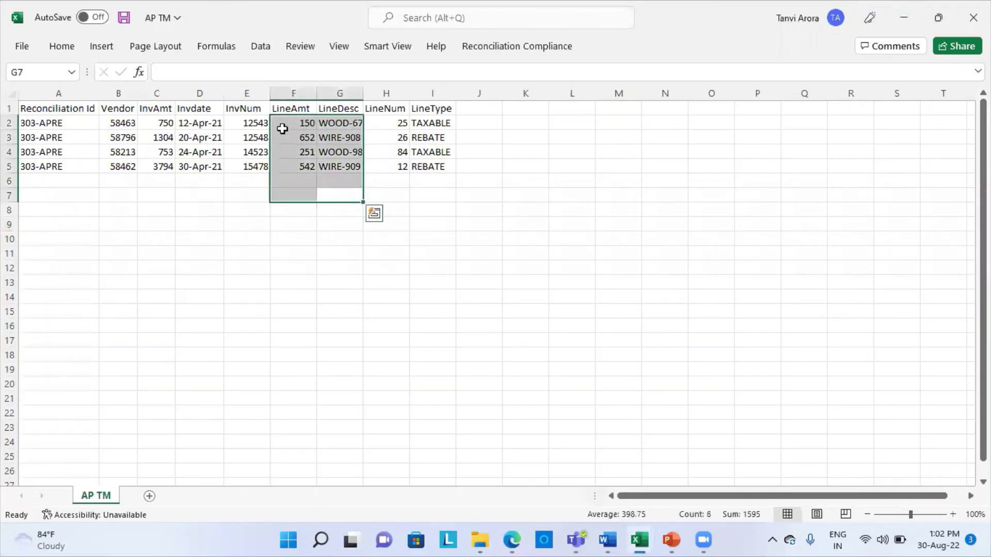
Select only the LineAmt values in F2:F5 to check their sum, and clear the selection
{"action": "left_click", "coordinate": [283, 129]}
{"action": "key", "text": "shift+Down"}
{"action": "key", "text": "shift+Down"}
{"action": "key", "text": "shift+Down"}
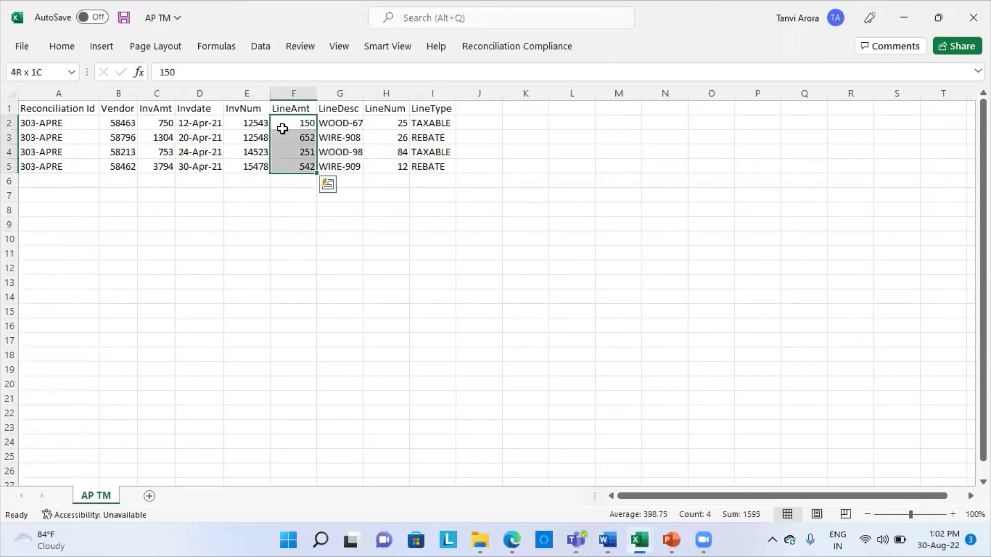
{"action": "left_click", "coordinate": [355, 343]}
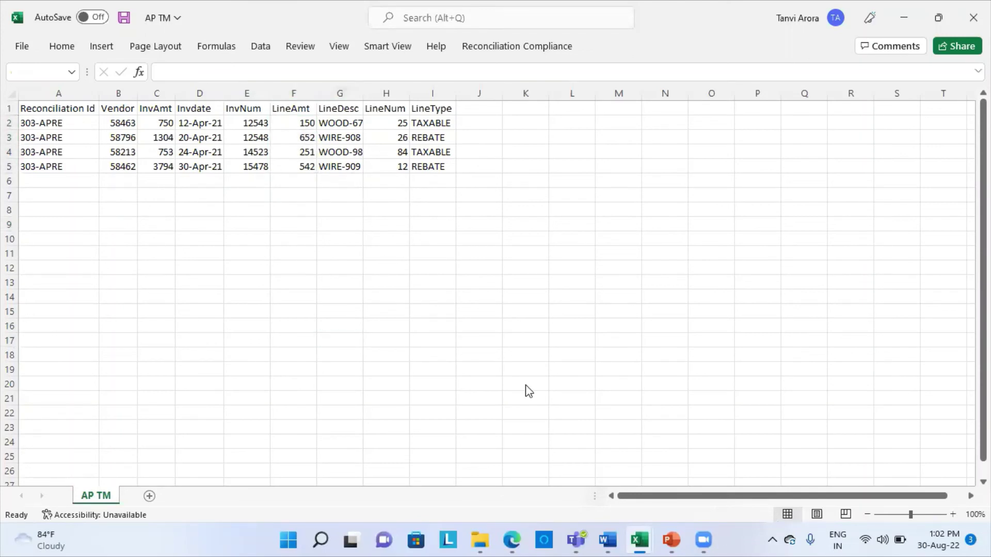
Switch back to the 303-APRE reconciliation in Edge, check its suggested matches and open the unmatched transactions
{"action": "left_click", "coordinate": [513, 541]}
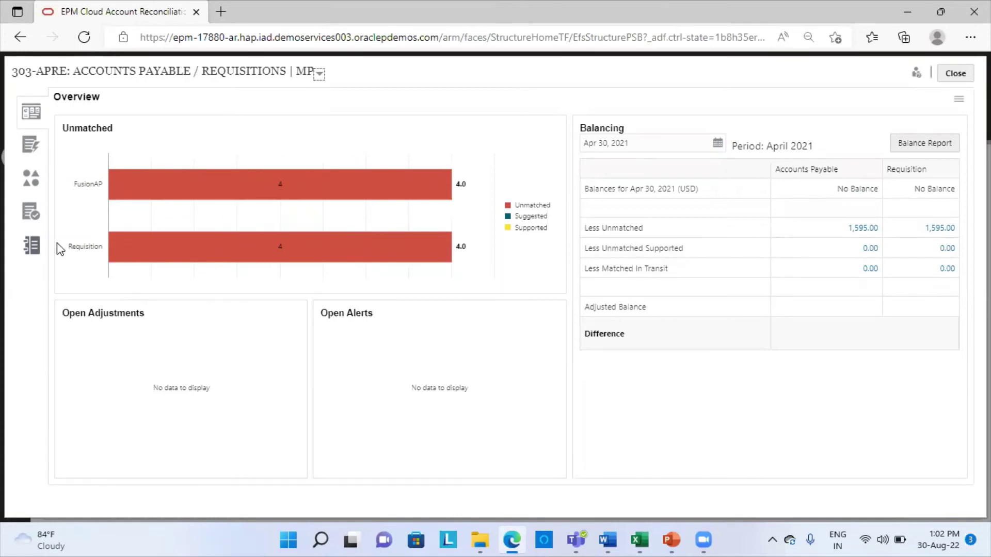
{"action": "left_click", "coordinate": [27, 151]}
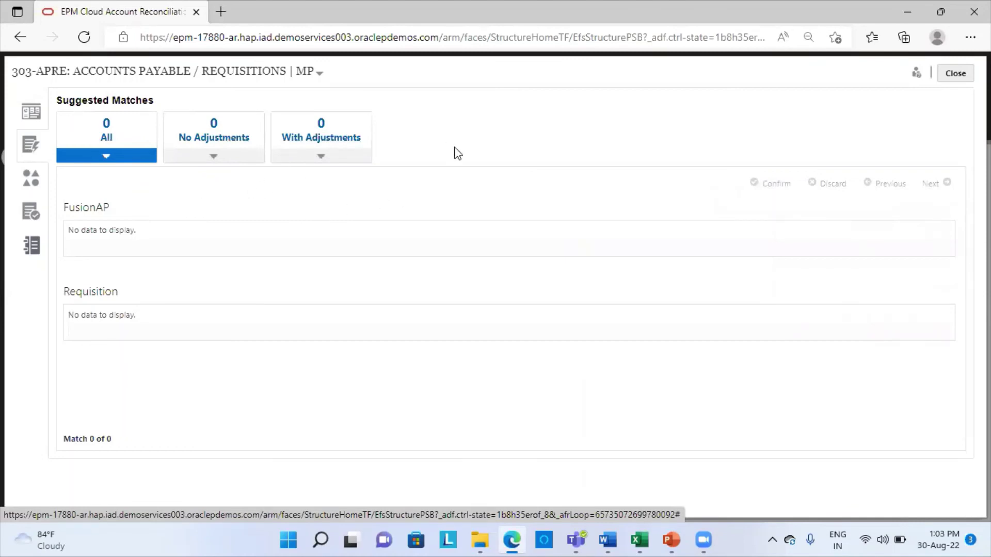
{"action": "left_click", "coordinate": [27, 191]}
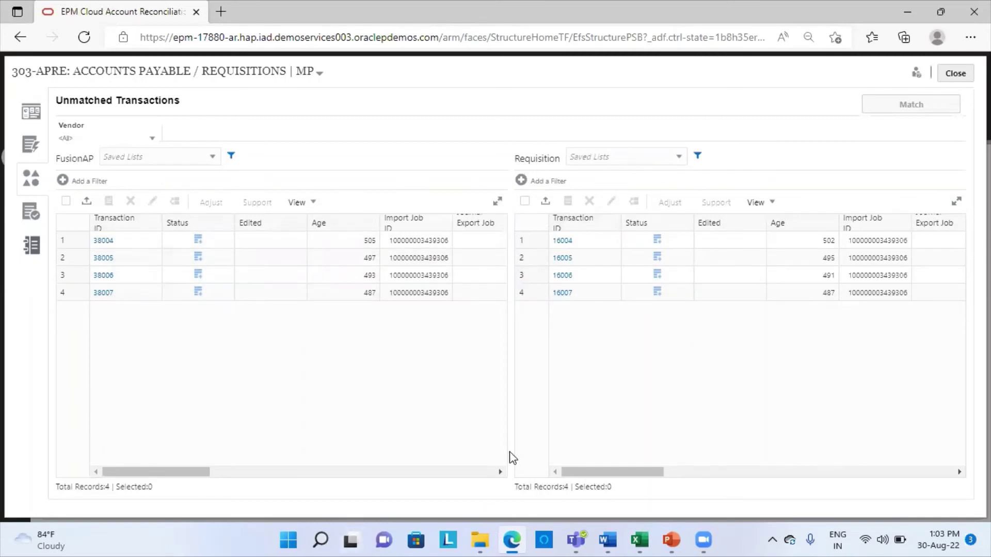
Examine the FusionAP unmatched transactions' vendor, invoice and line detail columns
{"action": "left_click", "coordinate": [499, 472]}
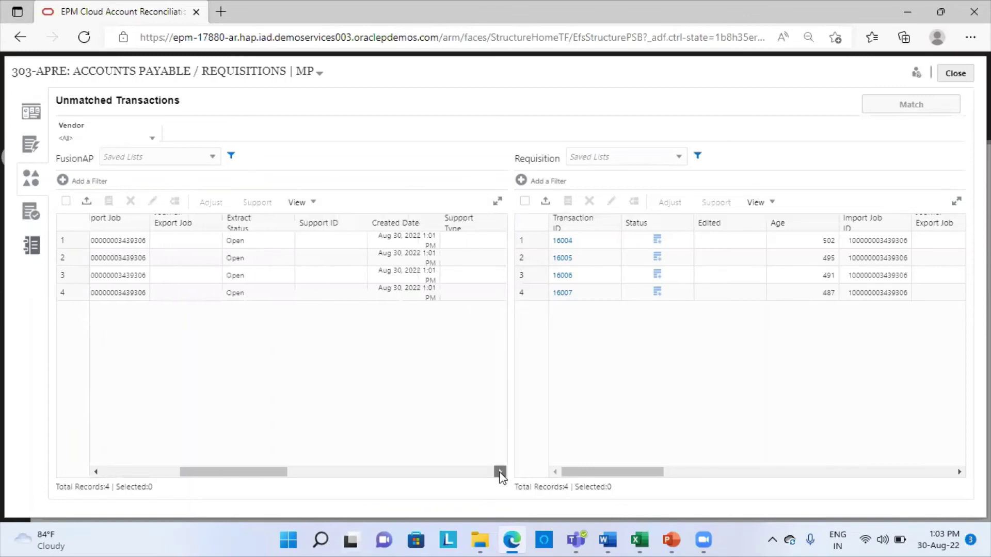
{"action": "left_click", "coordinate": [499, 472]}
{"action": "left_click", "coordinate": [499, 472]}
{"action": "left_click", "coordinate": [499, 472]}
{"action": "left_click", "coordinate": [499, 472]}
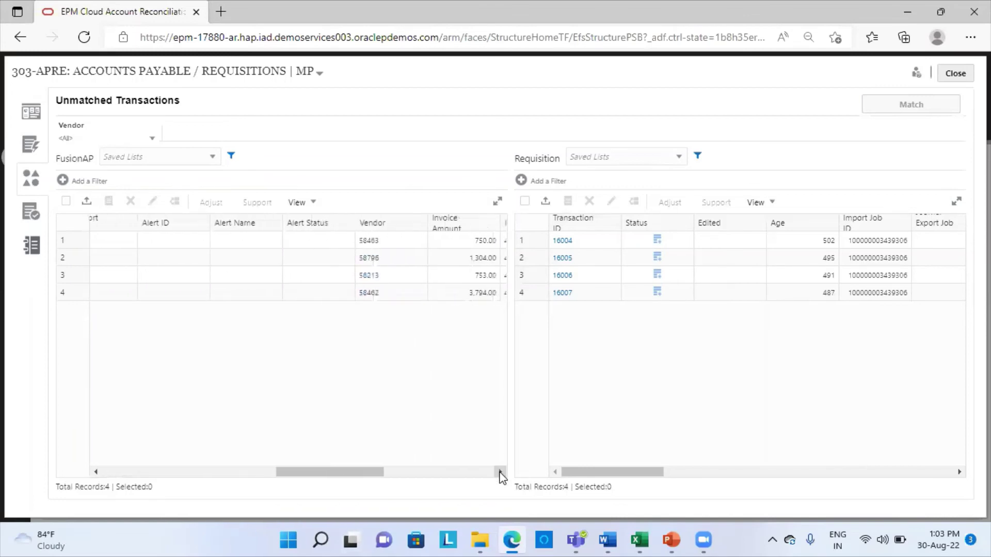
{"action": "left_click", "coordinate": [499, 472]}
{"action": "left_click", "coordinate": [499, 472]}
{"action": "left_click", "coordinate": [499, 472]}
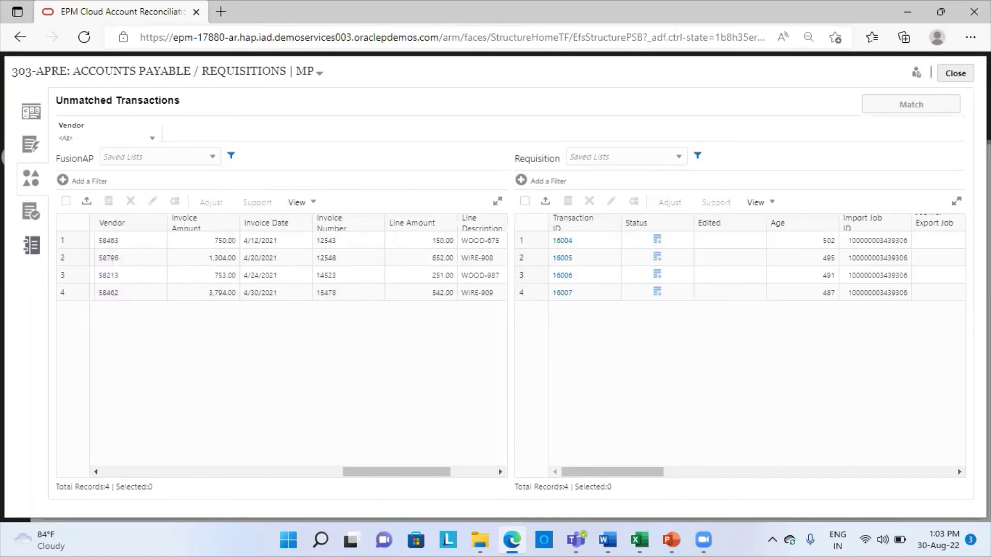
Examine the Requisition unmatched transactions' vendor, date, line item amount, reference number, quantity, unit cost, category and type
{"action": "left_click", "coordinate": [948, 474]}
{"action": "left_click", "coordinate": [948, 474]}
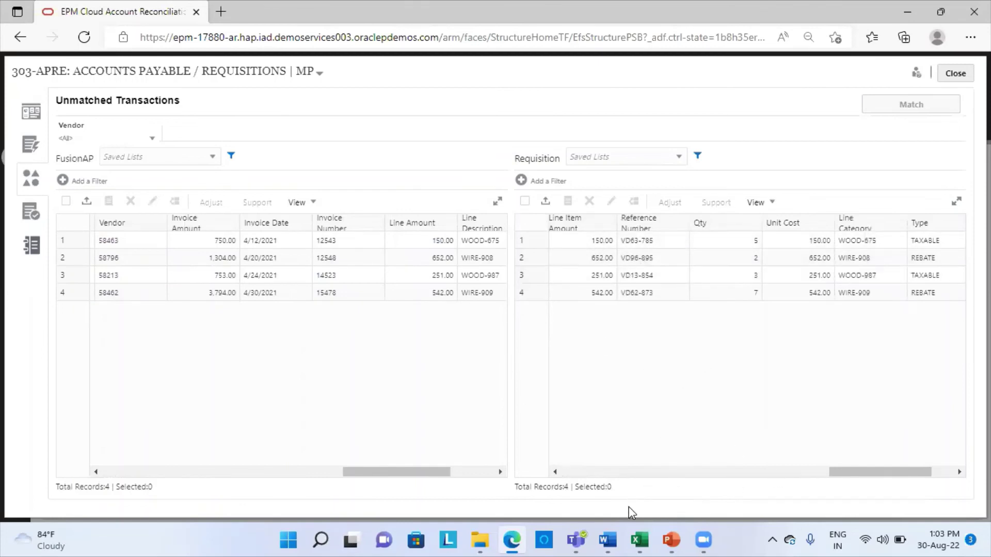
{"action": "left_click", "coordinate": [555, 472]}
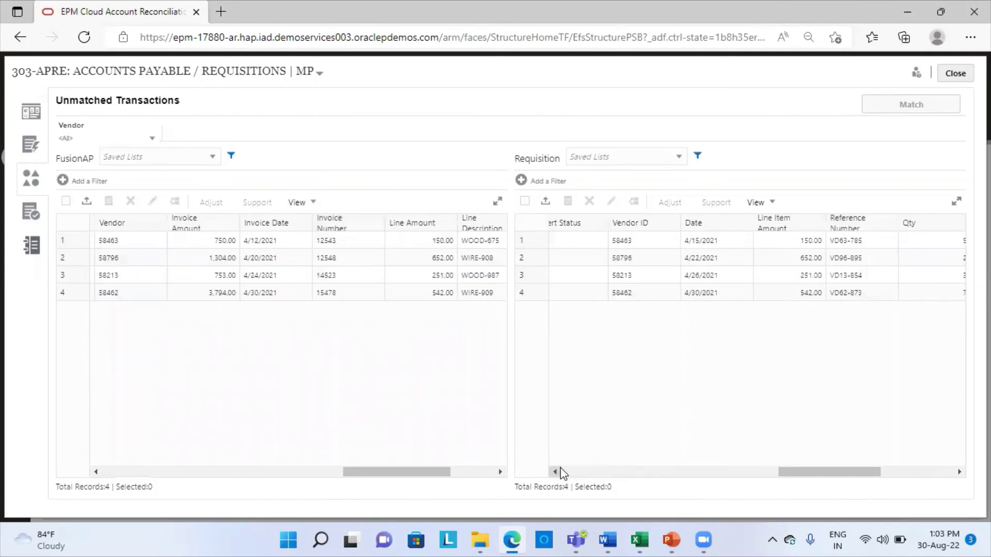
{"action": "left_click", "coordinate": [567, 474]}
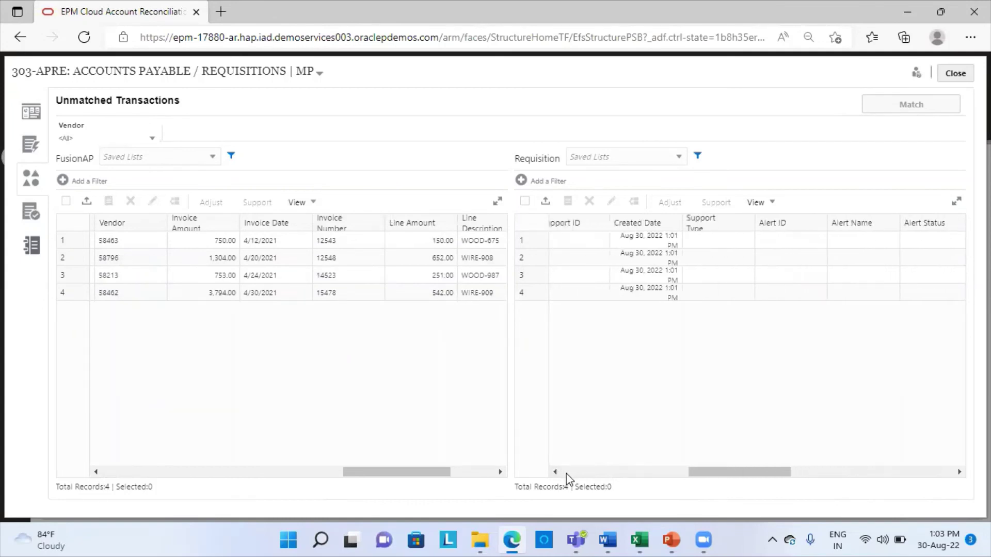
{"action": "left_click", "coordinate": [567, 474]}
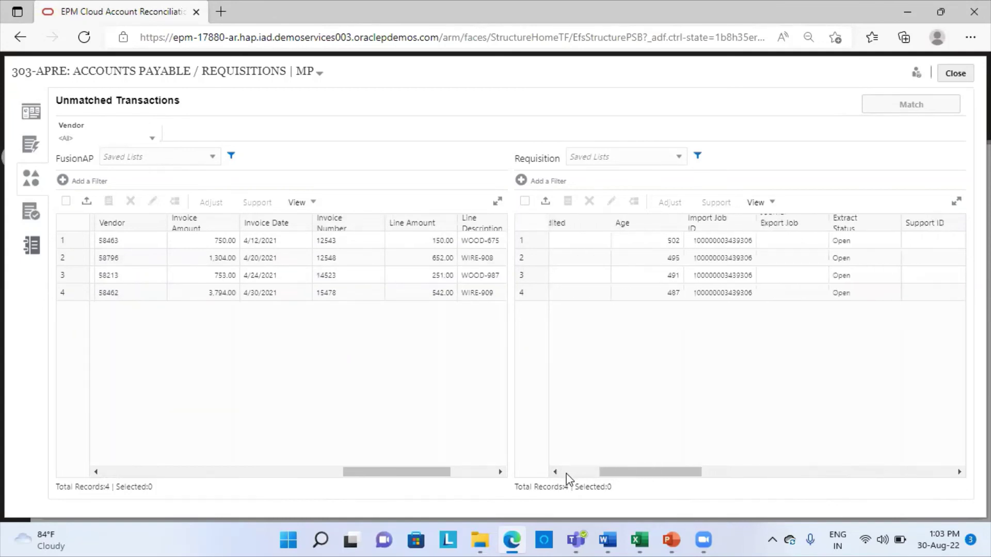
{"action": "left_click", "coordinate": [566, 474]}
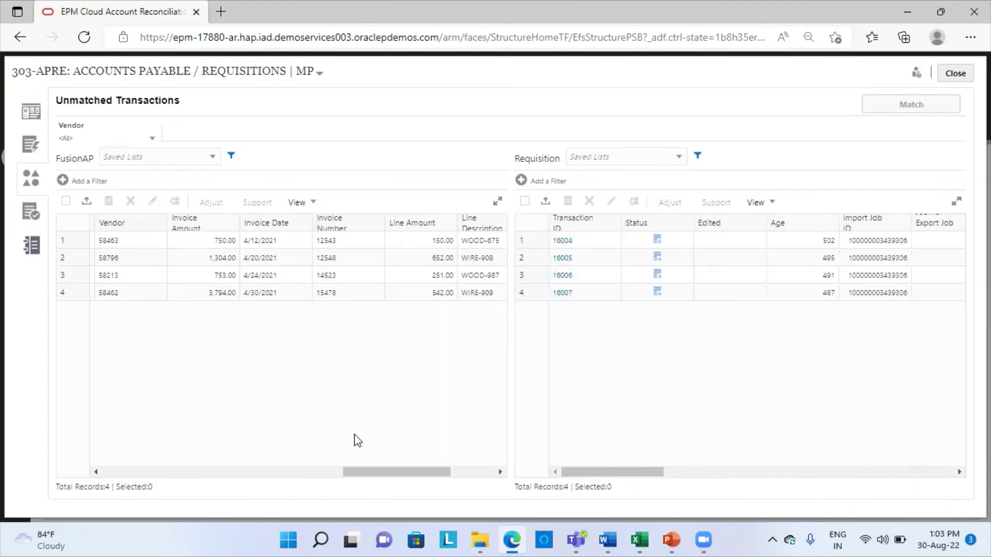
Manually match FusionAP transaction 38004 with Requisition transaction 16004, and 38005 with 16005
{"action": "left_click", "coordinate": [211, 240]}
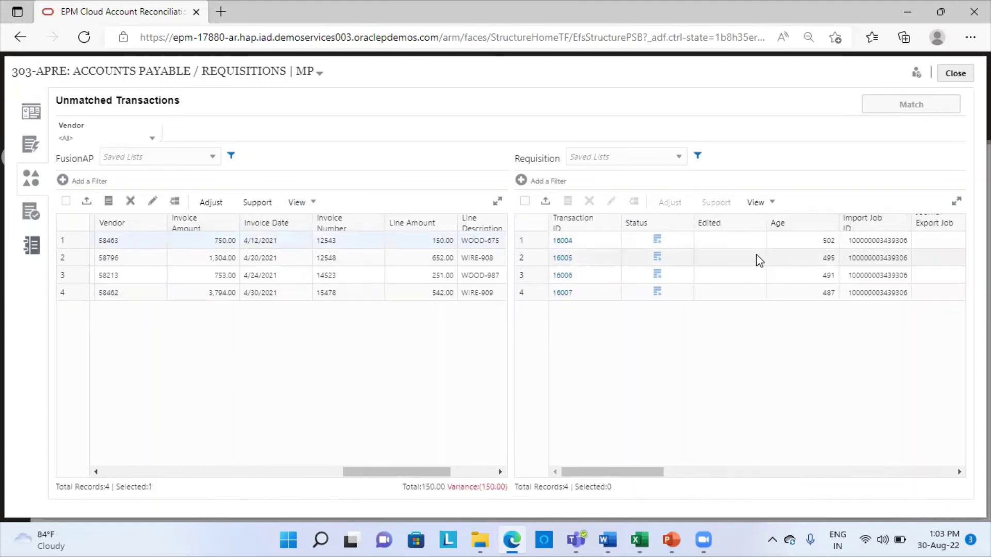
{"action": "left_click", "coordinate": [741, 239]}
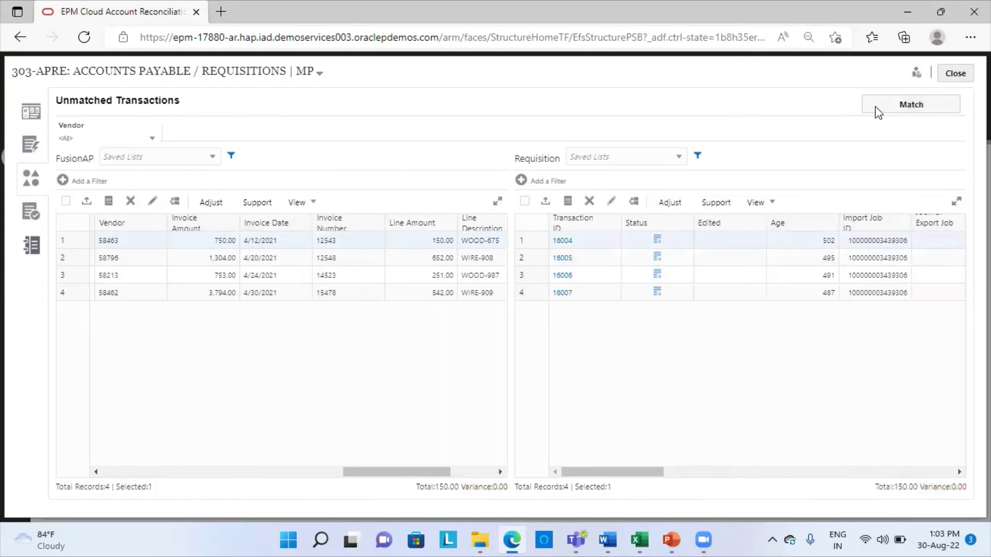
{"action": "left_click", "coordinate": [877, 104]}
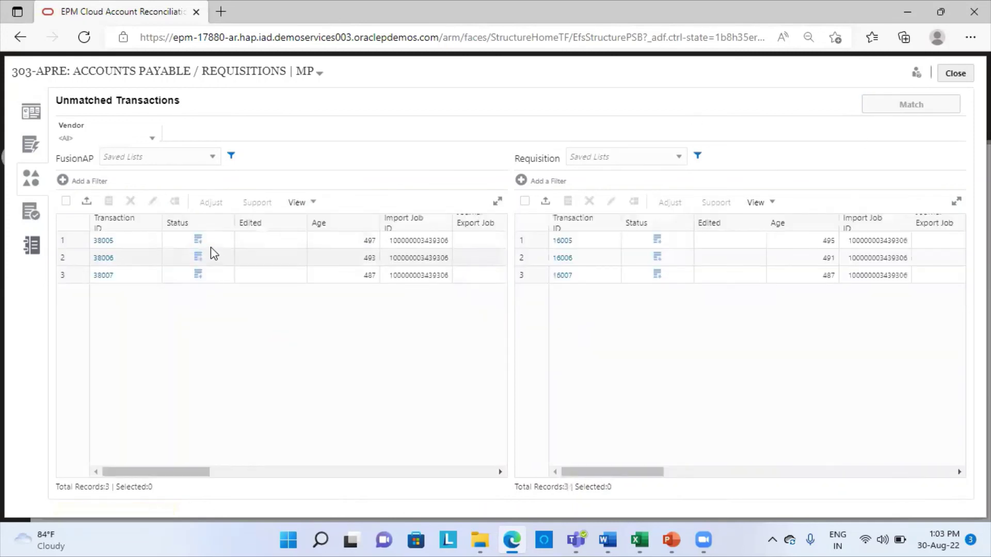
{"action": "left_click", "coordinate": [210, 247]}
{"action": "left_click", "coordinate": [578, 243]}
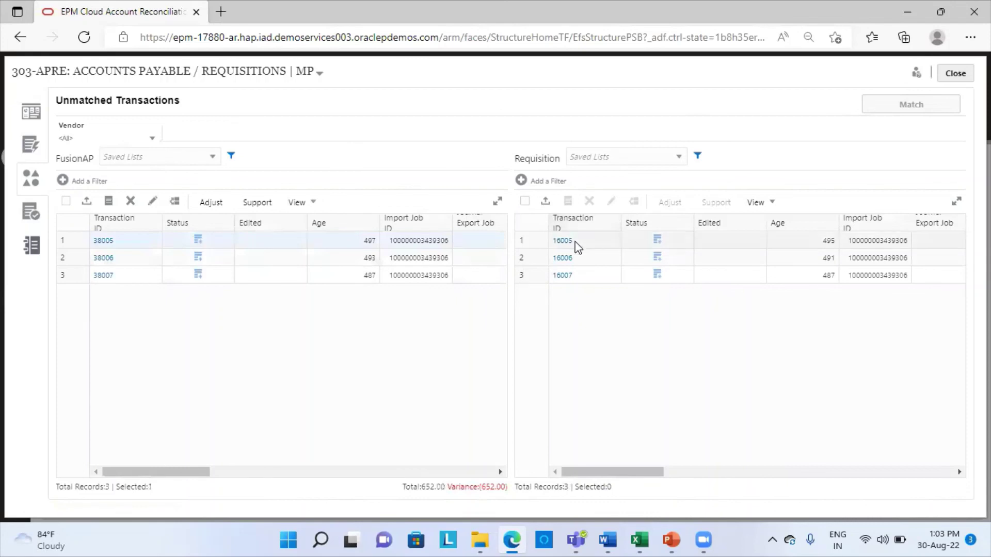
{"action": "left_click", "coordinate": [894, 106]}
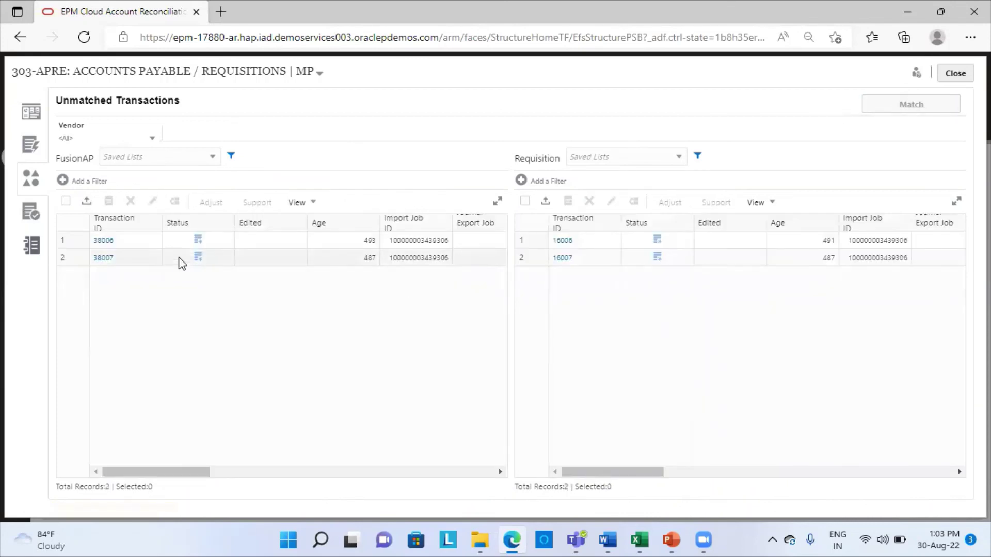
Manually match FusionAP transaction 38006 with Requisition transaction 16006, and 38007 with 16007
{"action": "left_click", "coordinate": [163, 246]}
{"action": "left_click", "coordinate": [582, 240]}
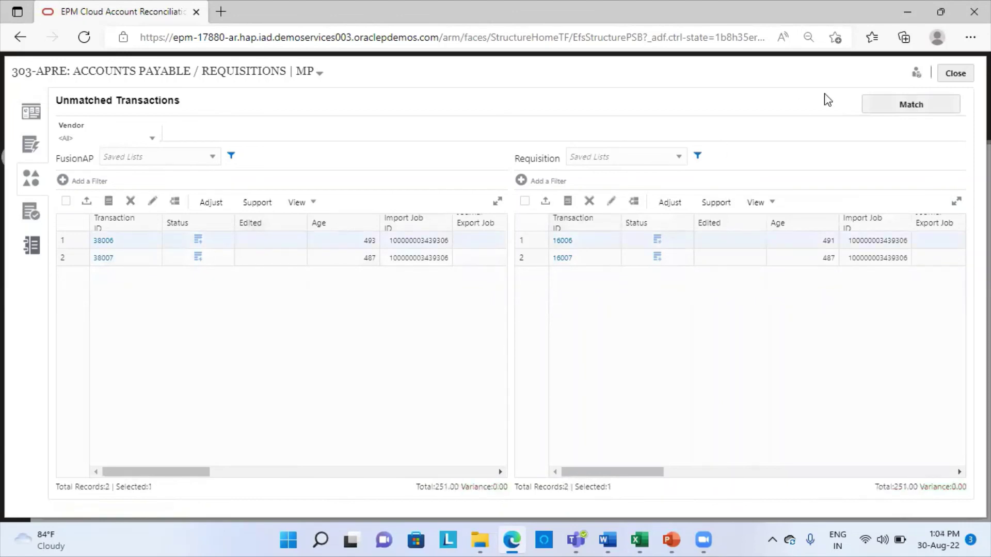
{"action": "left_click", "coordinate": [880, 102]}
{"action": "left_click", "coordinate": [186, 245]}
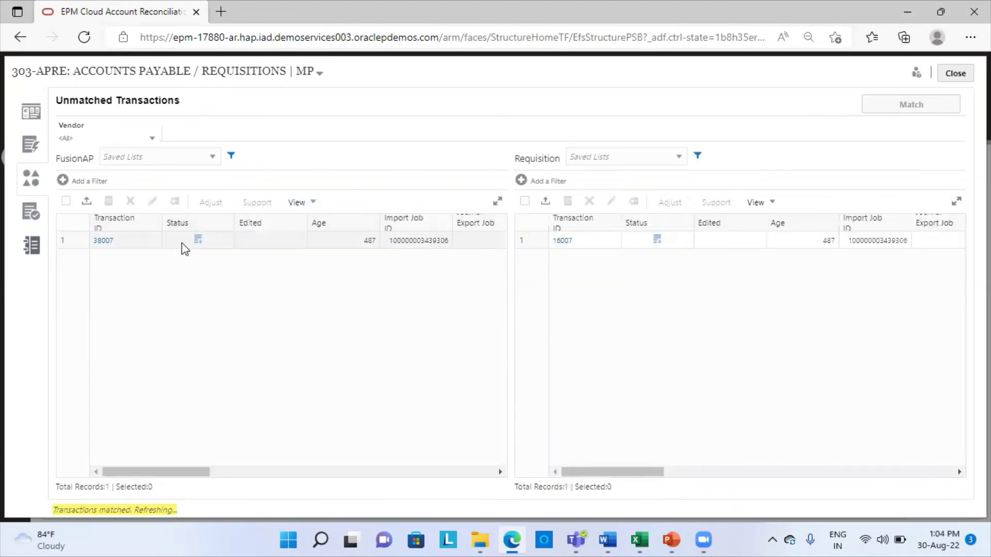
{"action": "left_click", "coordinate": [614, 244]}
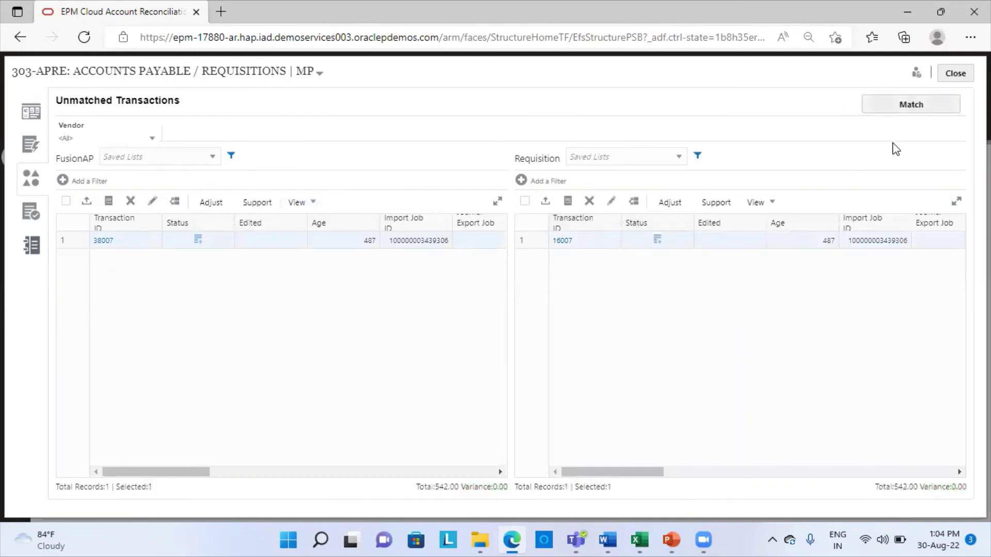
{"action": "left_click", "coordinate": [901, 104]}
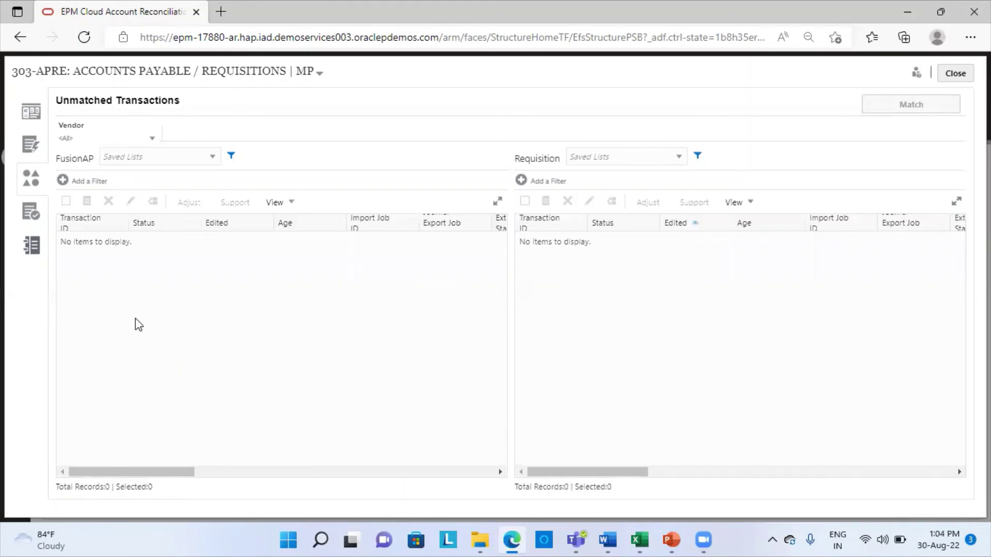
Review the reconciliation's list of matches and its adjustments
{"action": "left_click", "coordinate": [31, 211]}
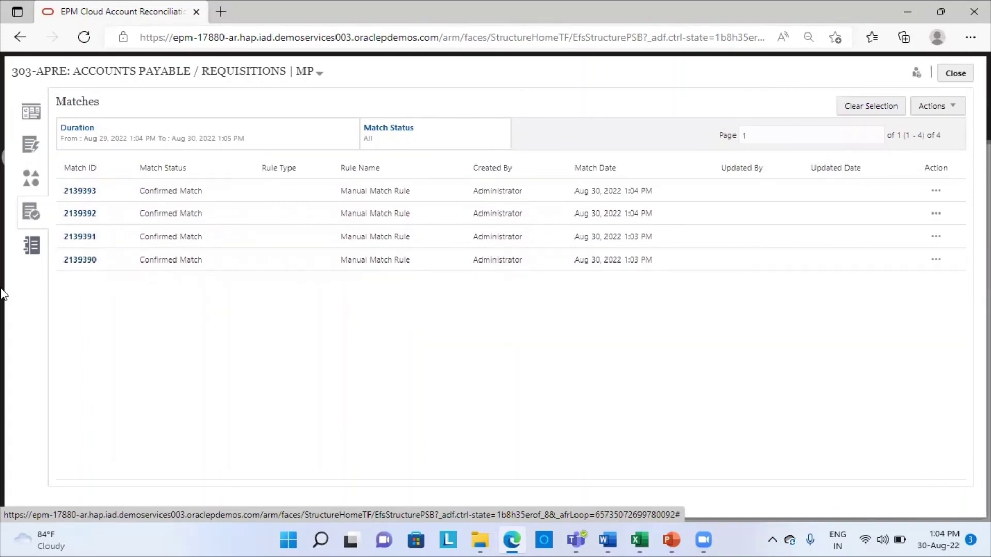
{"action": "left_click", "coordinate": [32, 246]}
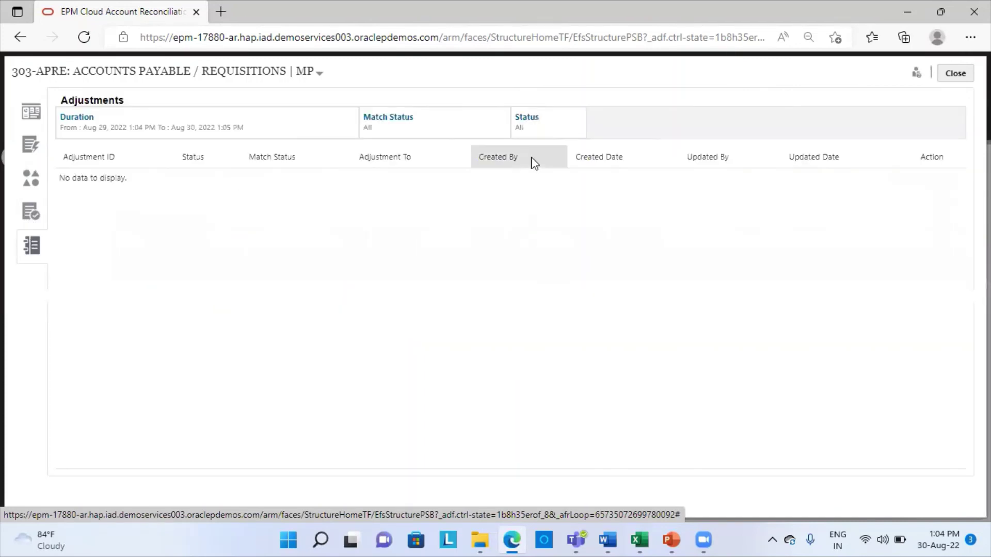